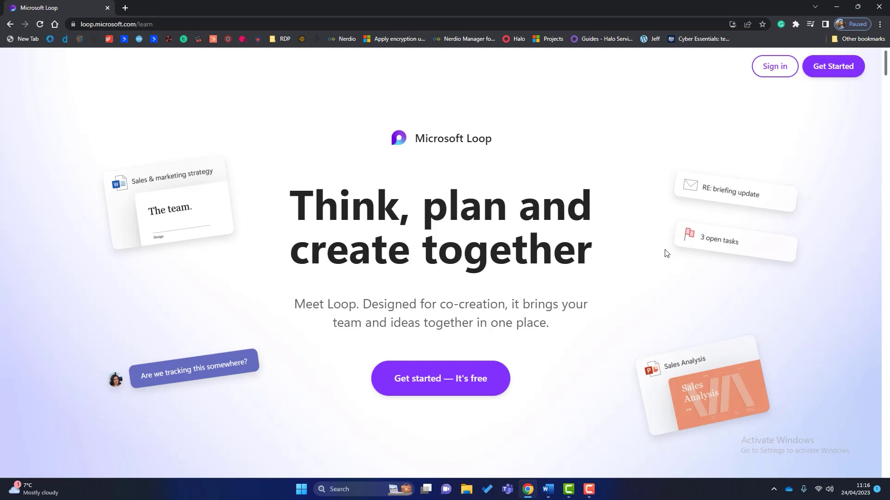
# - Sign in to Loop with the work account, entering its password and authenticator code
pyautogui.click(769, 71)
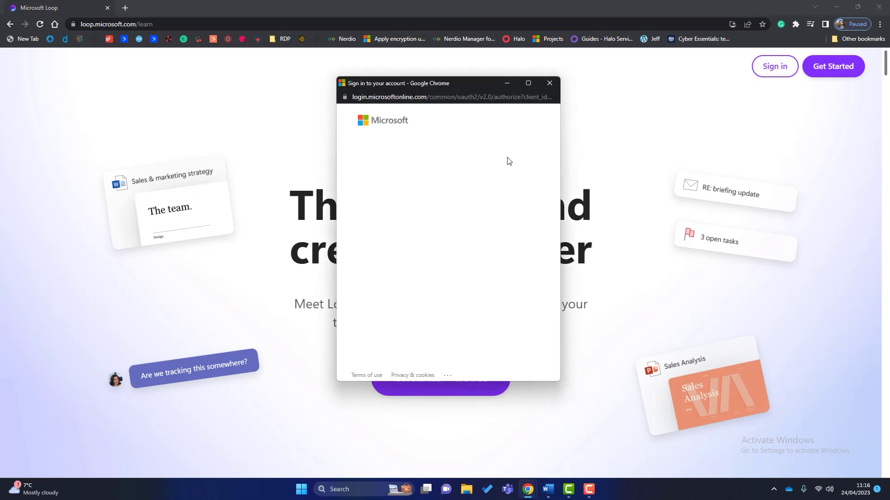
pyautogui.click(453, 173)
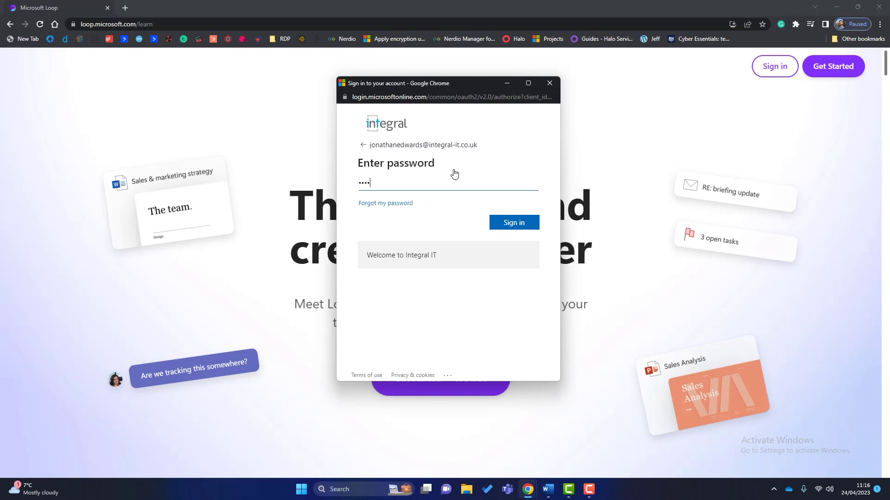
pyautogui.press('Return')
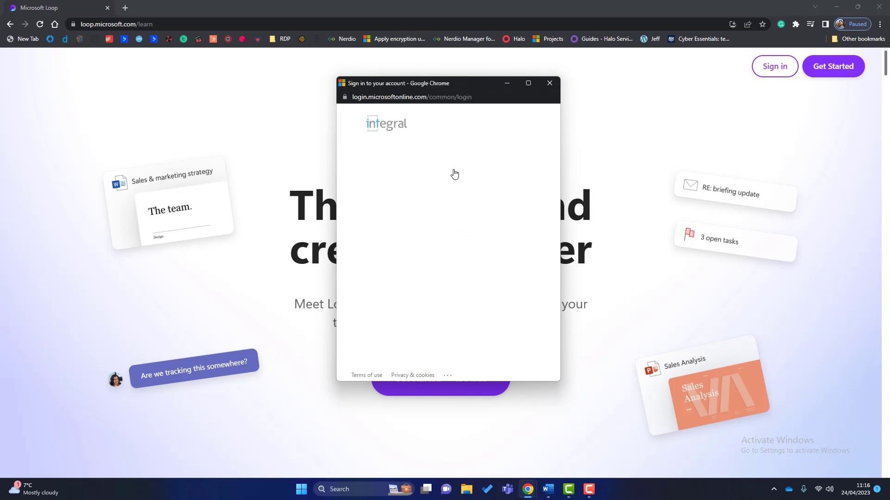
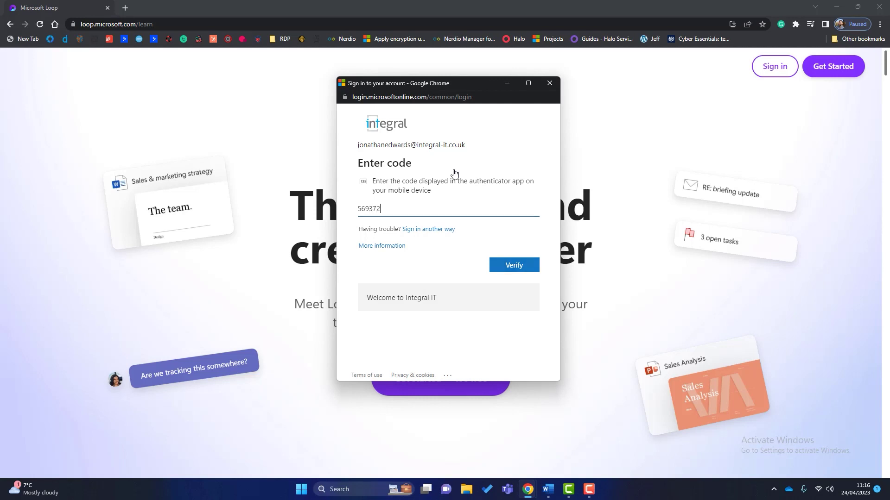
pyautogui.press('Return')
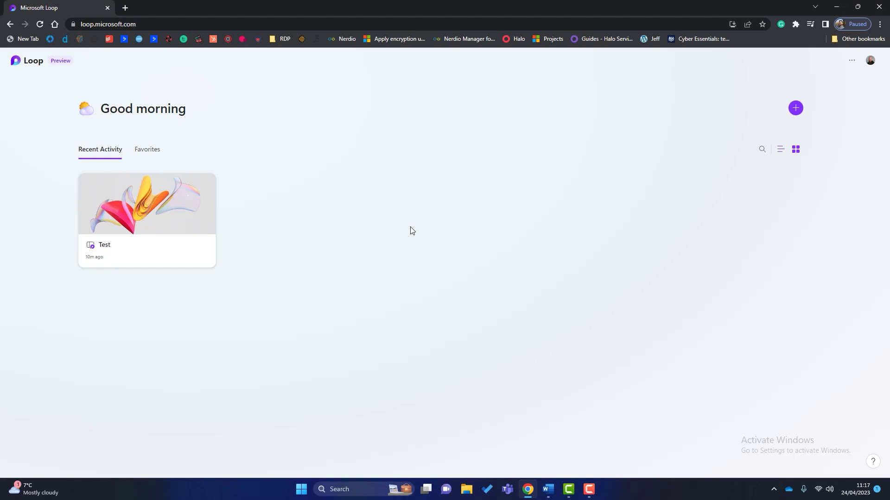
pyautogui.click(853, 63)
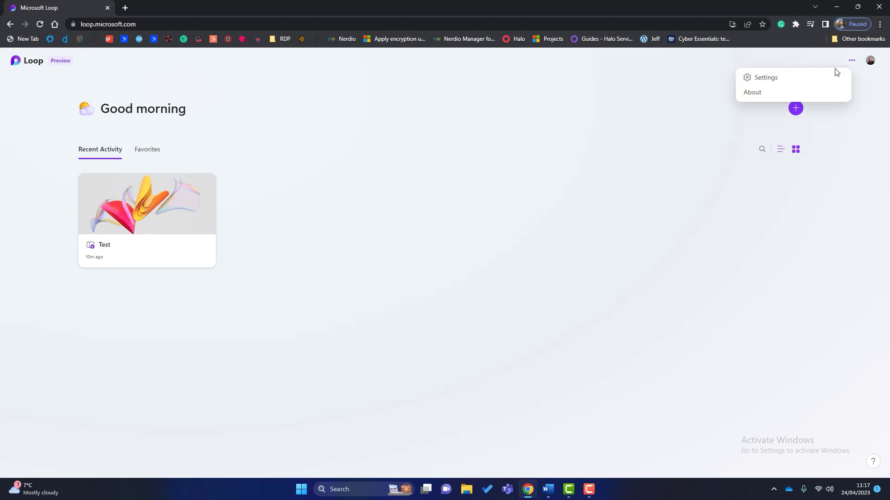
pyautogui.click(808, 79)
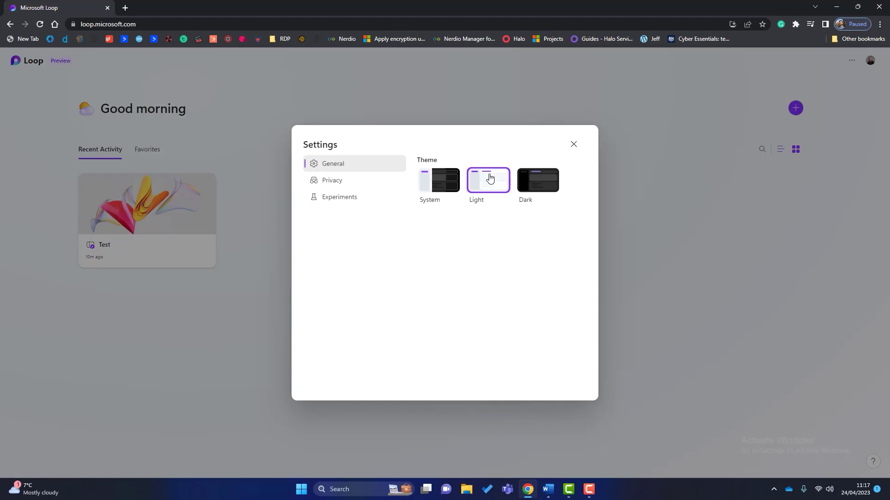
pyautogui.click(544, 181)
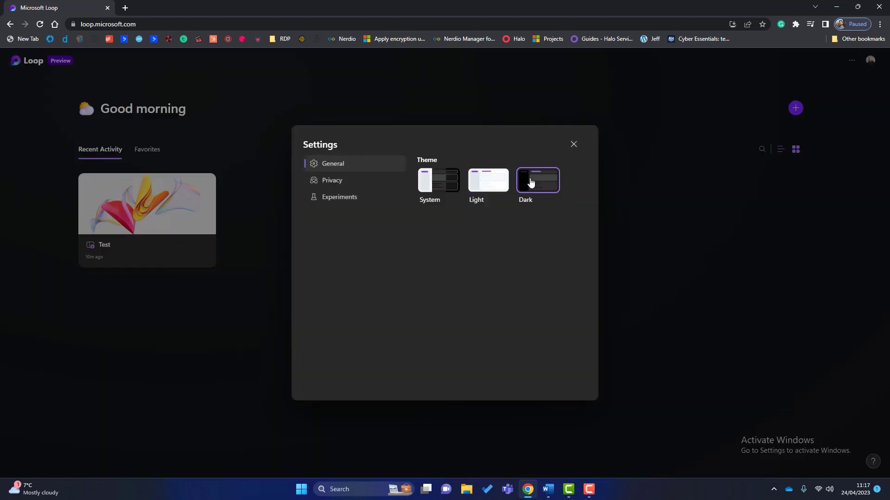
pyautogui.click(490, 189)
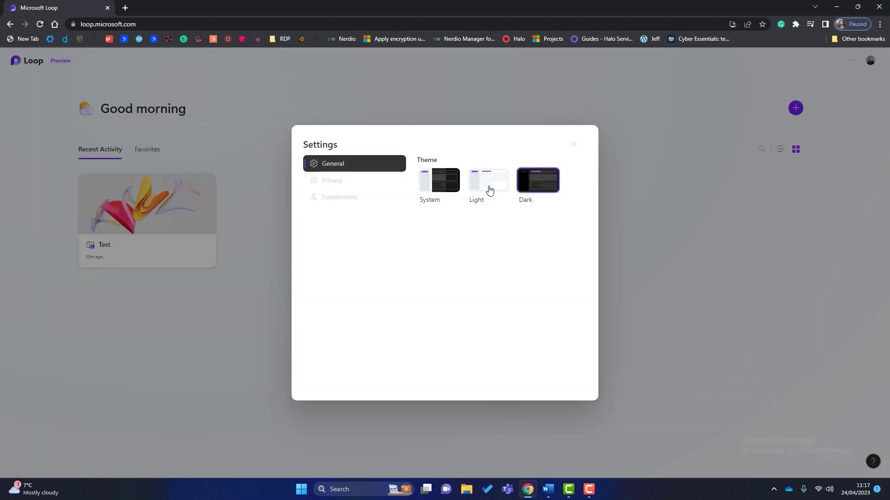
pyautogui.click(574, 145)
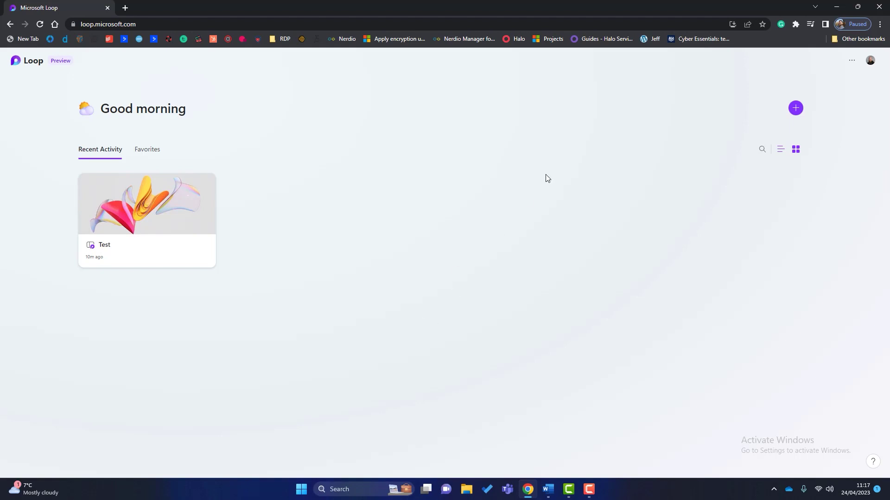
# - Install Microsoft Loop from Chrome as a standalone desktop app
pyautogui.click(732, 24)
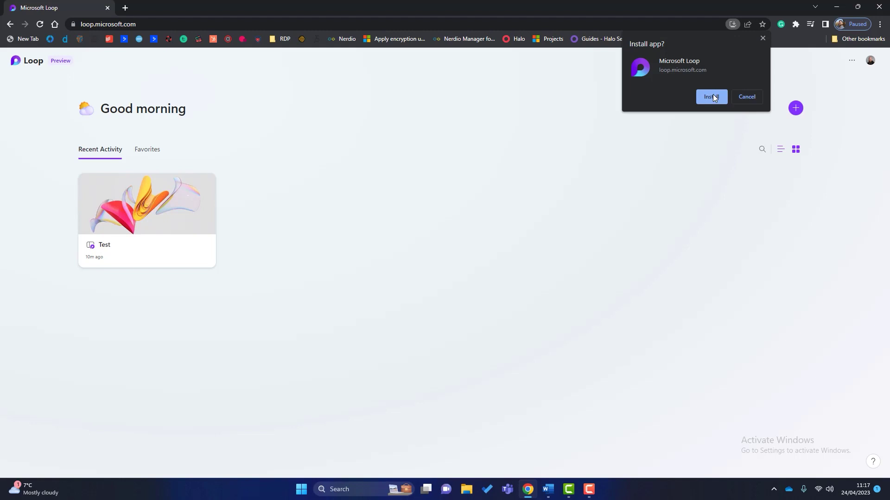
pyautogui.click(713, 96)
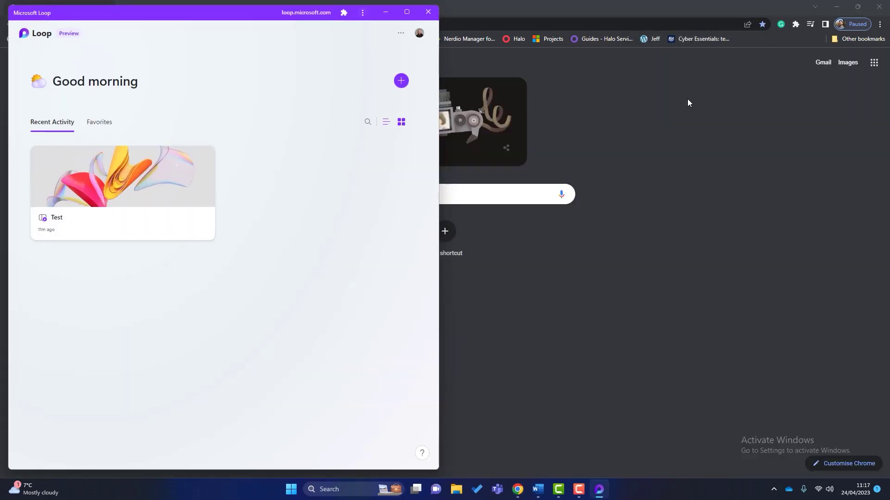
pyautogui.click(407, 11)
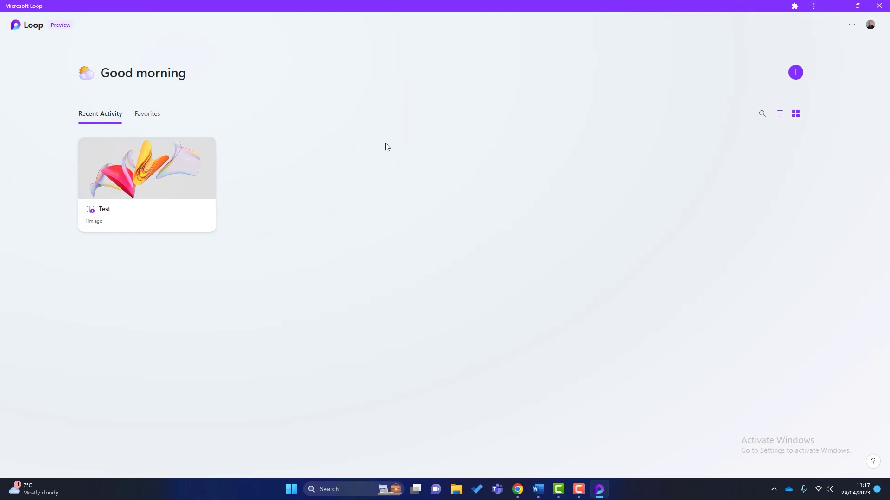
pyautogui.moveTo(436, 2); pyautogui.dragTo(428, 21)
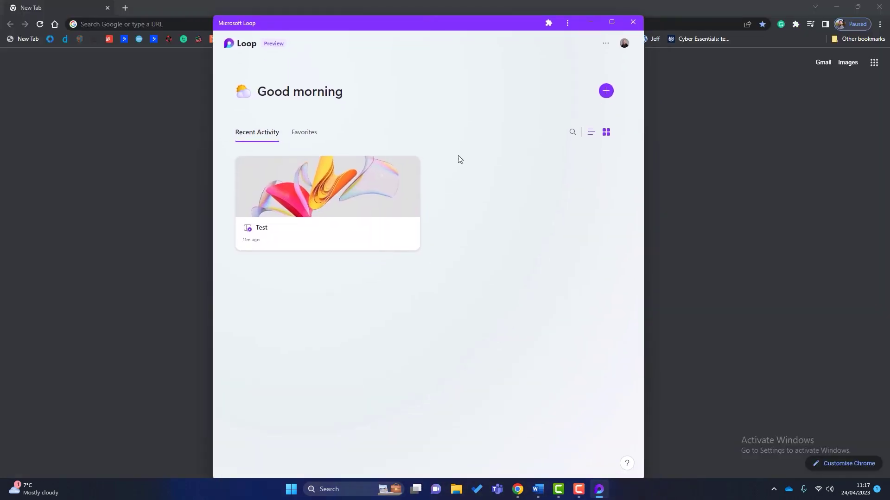
# - Pin the Loop app to the Windows taskbar and maximise its window
pyautogui.click(336, 486)
pyautogui.write('loop')
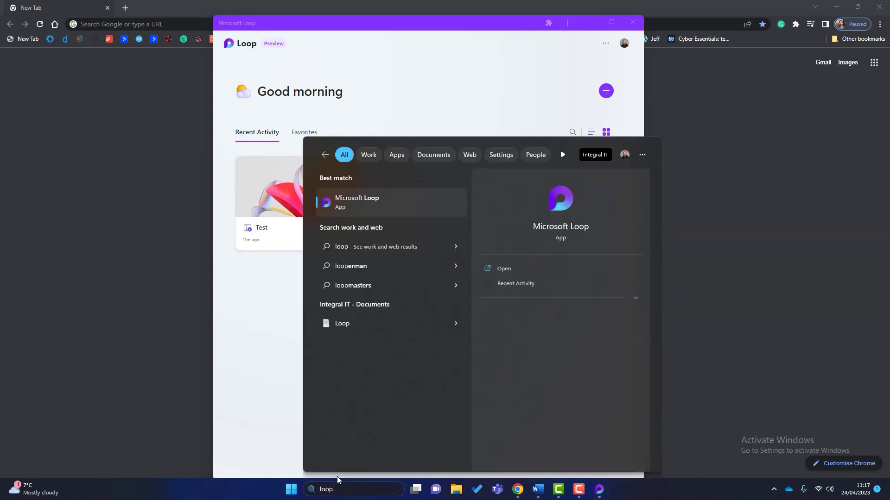
pyautogui.rightClick(376, 204)
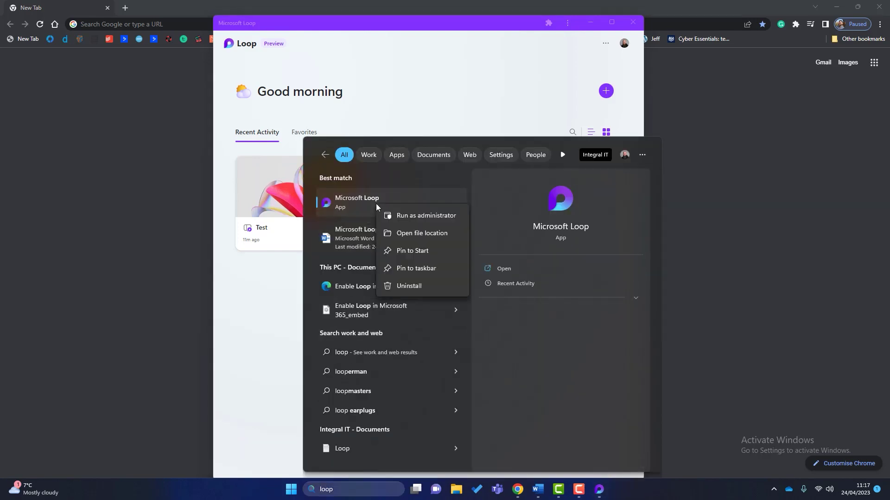
pyautogui.click(416, 269)
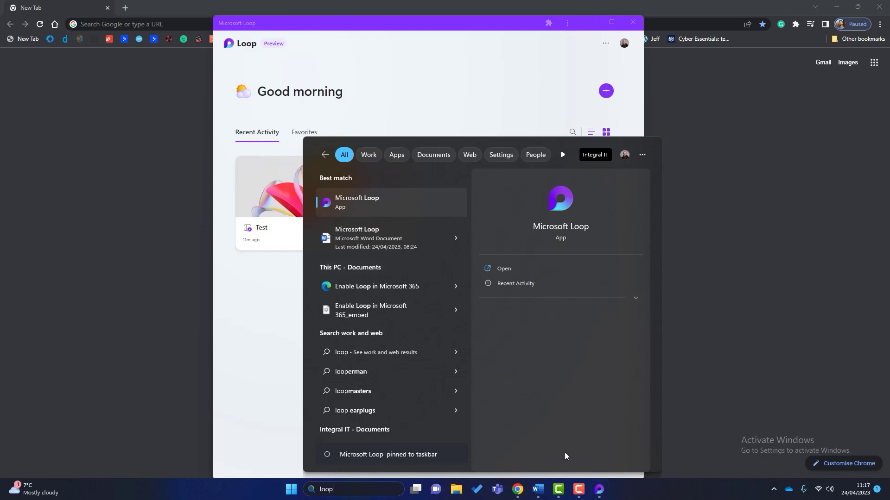
pyautogui.click(652, 494)
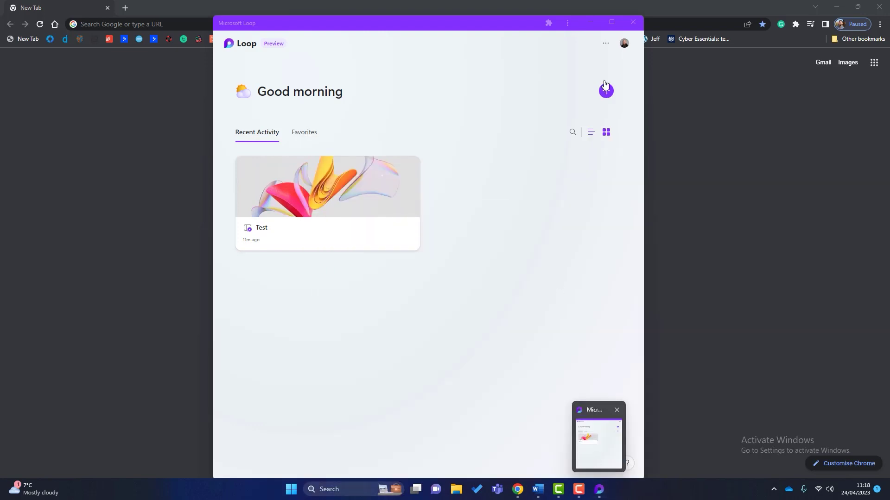
pyautogui.click(611, 22)
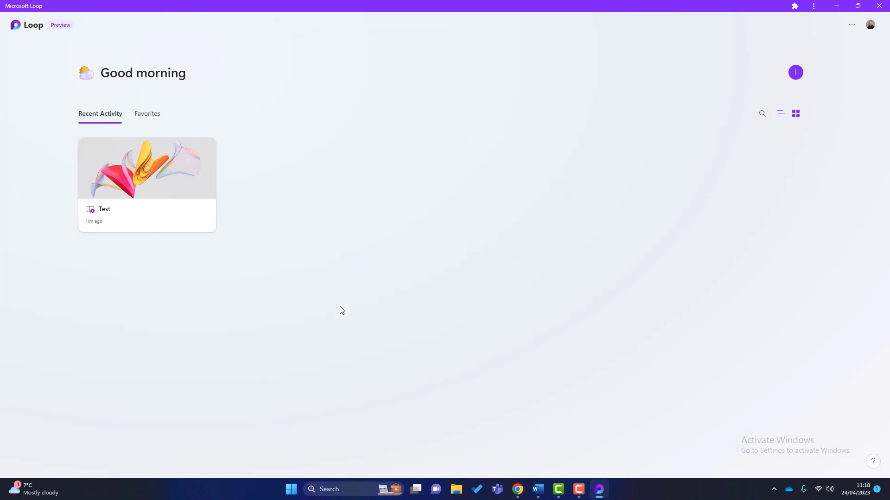
# - Bring the Loop window forward and open the Test workspace's options menu
pyautogui.click(580, 405)
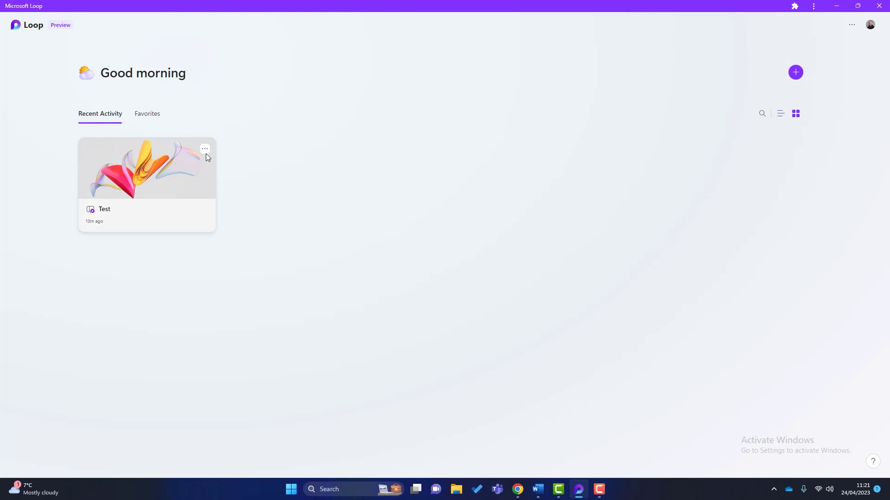
pyautogui.click(205, 150)
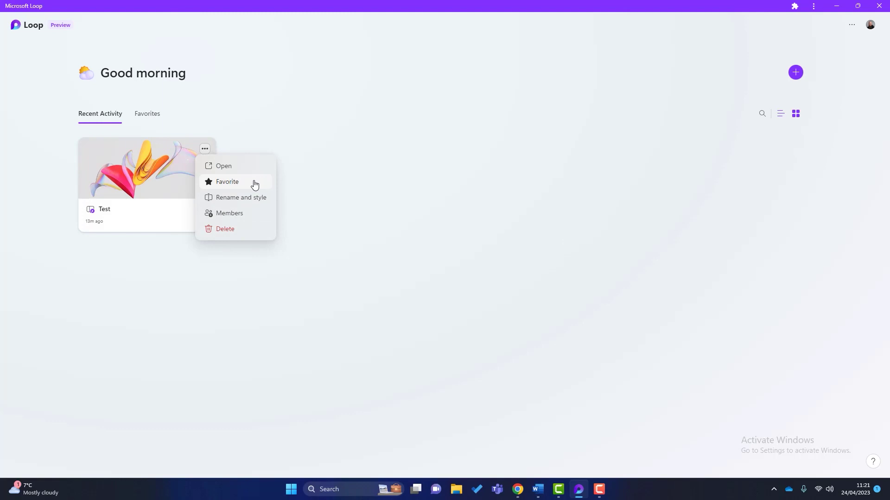
# - Give the Test workspace a purple gradient cover in Rename and style
pyautogui.click(234, 199)
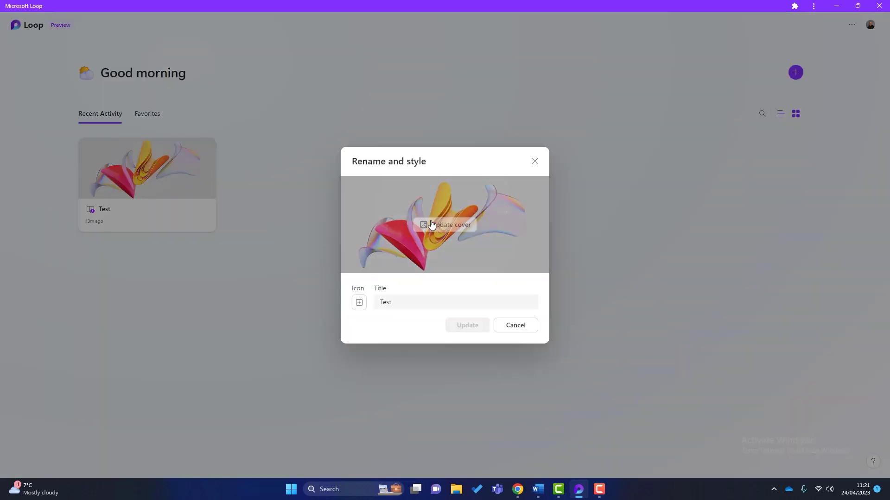
pyautogui.click(448, 227)
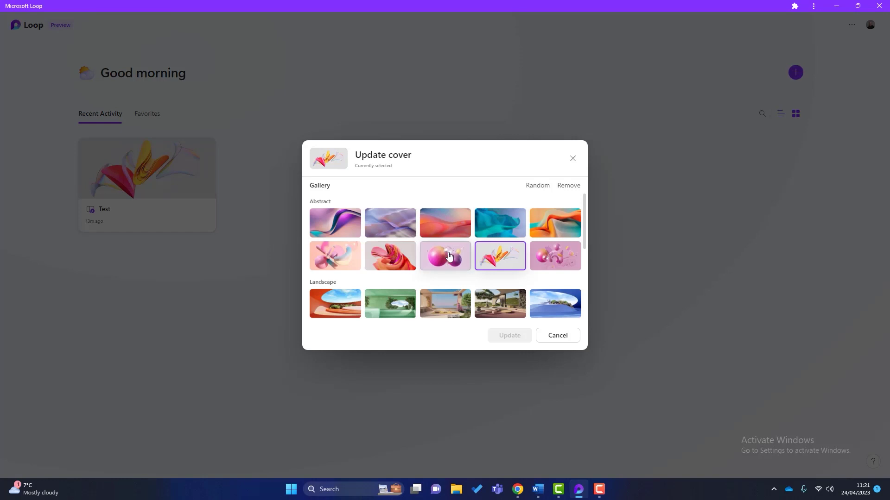
pyautogui.scroll(-5, 448, 256)
pyautogui.click(437, 306)
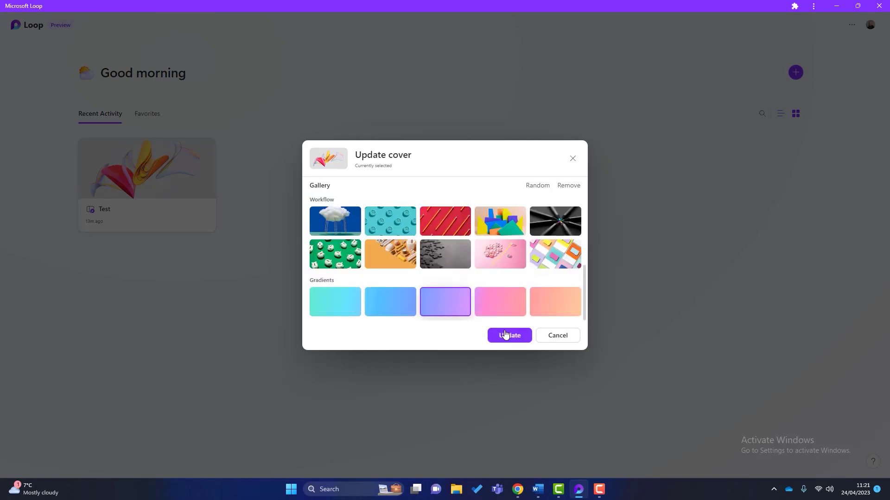
pyautogui.click(505, 334)
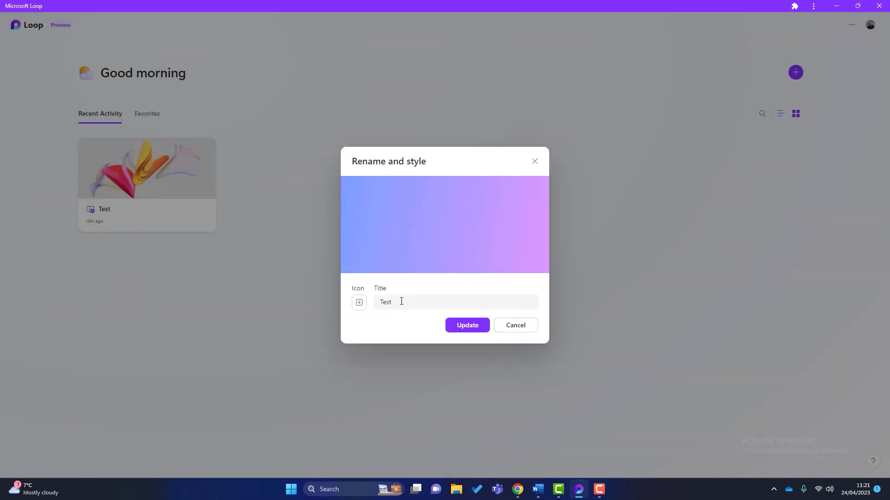
# - Set the grinning smiley as the workspace icon and save the changes
pyautogui.click(359, 303)
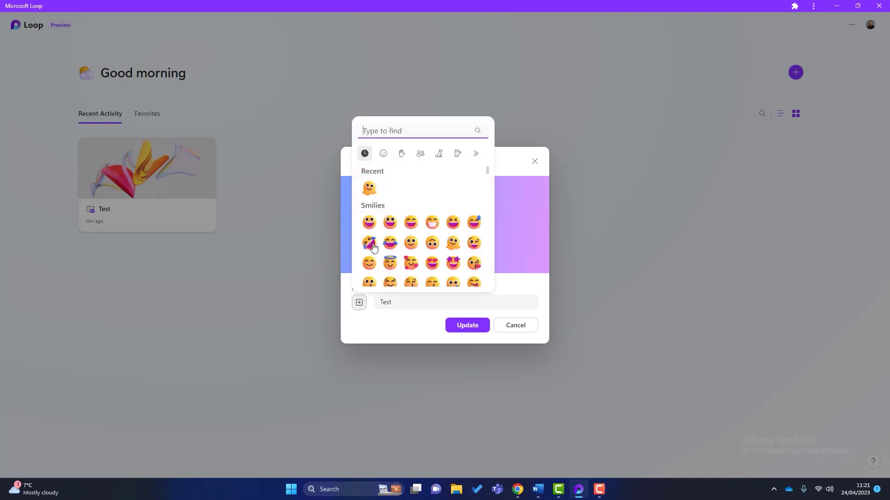
pyautogui.click(369, 224)
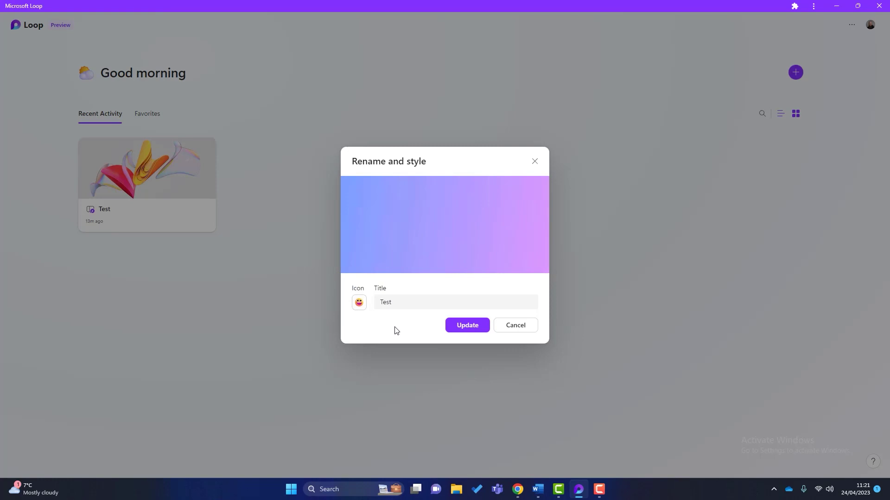
pyautogui.click(466, 327)
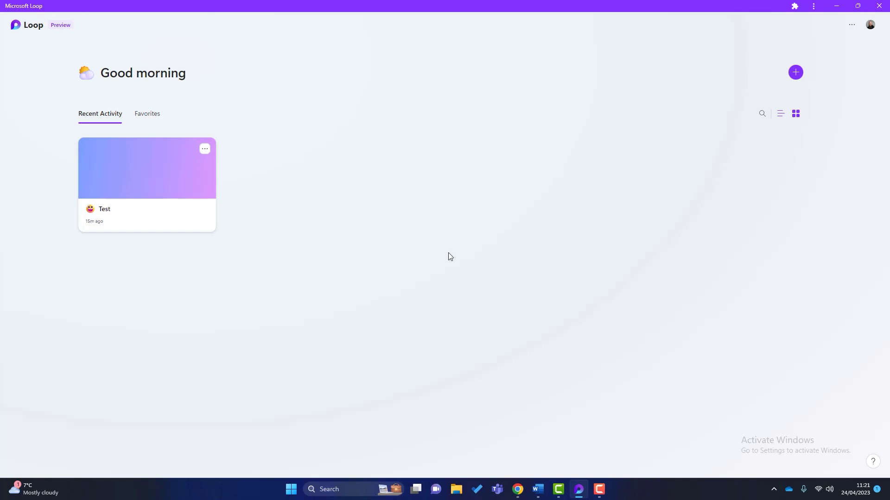
# - Start a new workspace titled Marketing Department
pyautogui.click(793, 75)
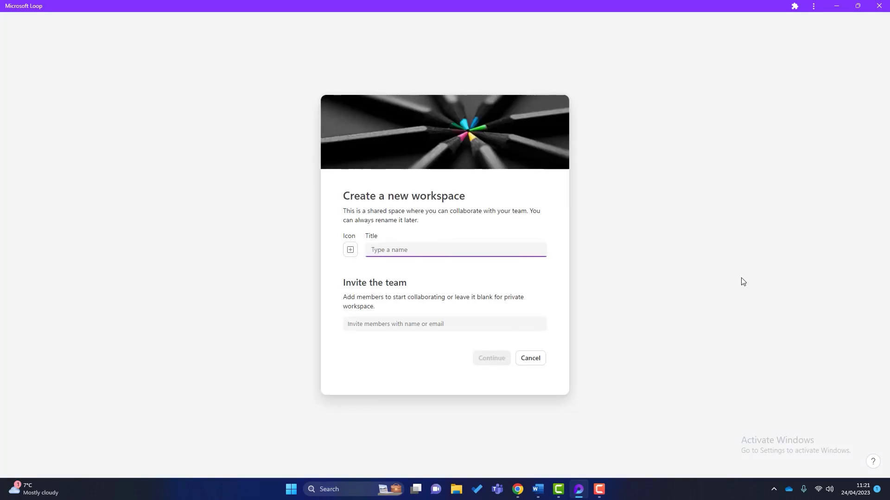
pyautogui.moveTo(447, 141)
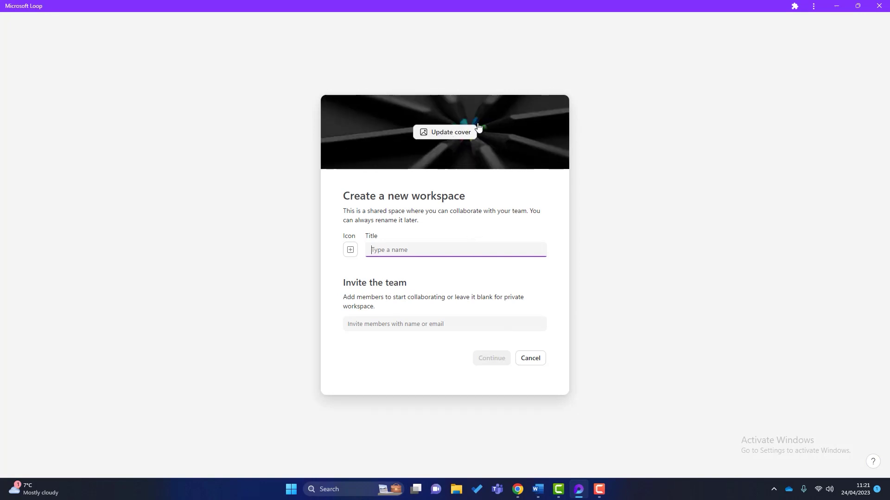
pyautogui.click(408, 252)
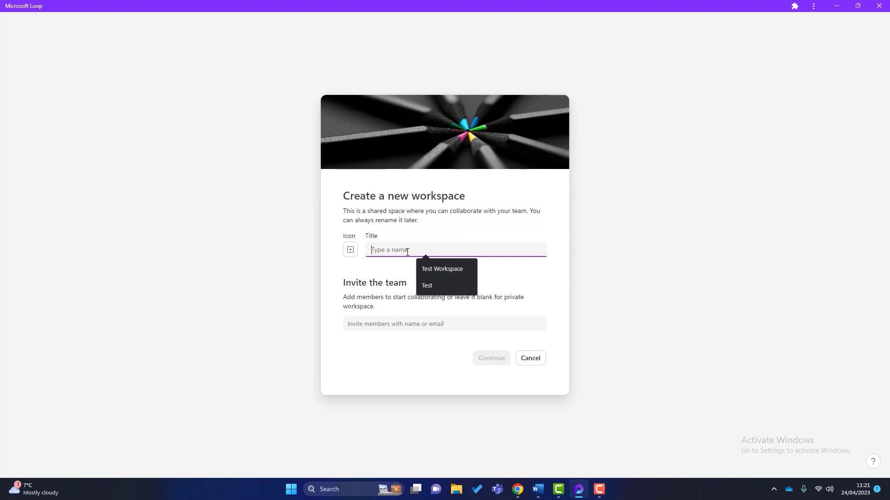
pyautogui.write('Marketing Depar')
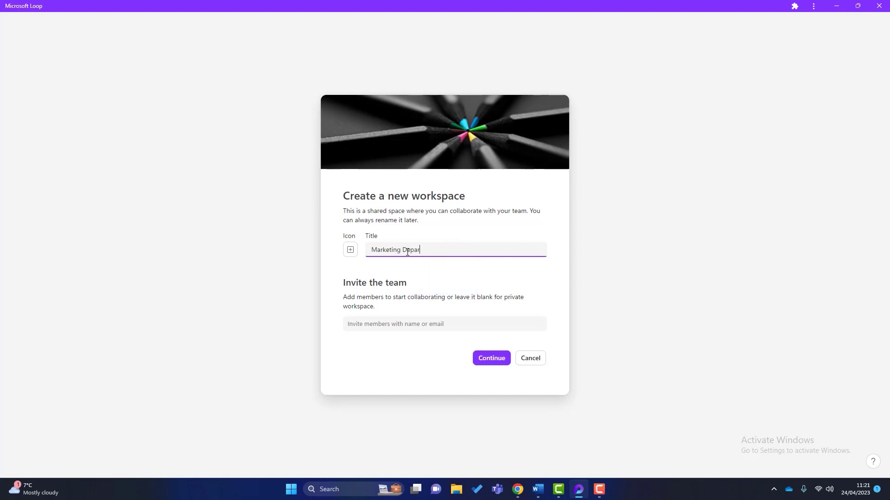
pyautogui.write('tment')
# - Give it the satellite-dish icon found by searching Sales, then continue setup
pyautogui.click(349, 250)
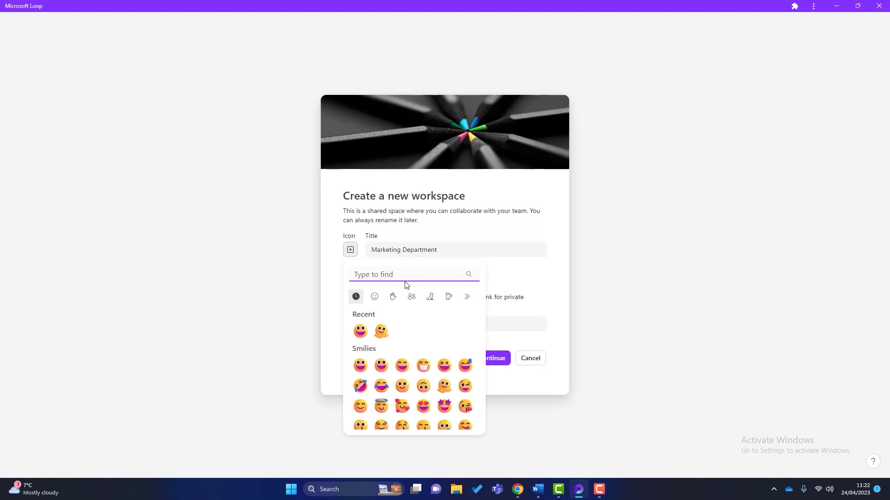
pyautogui.write('Sales')
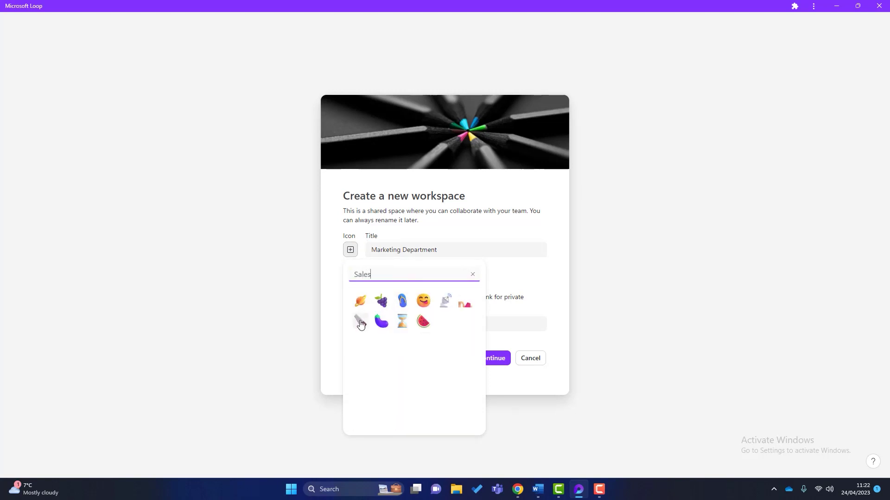
pyautogui.click(446, 301)
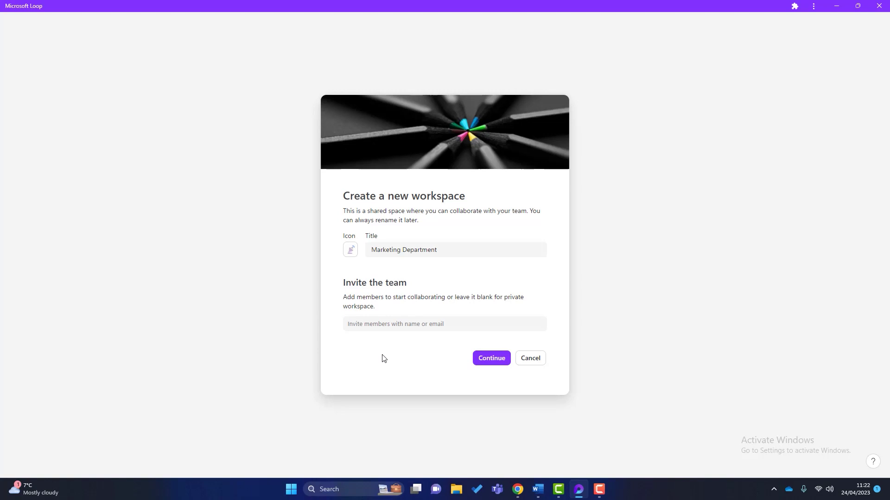
pyautogui.click(486, 362)
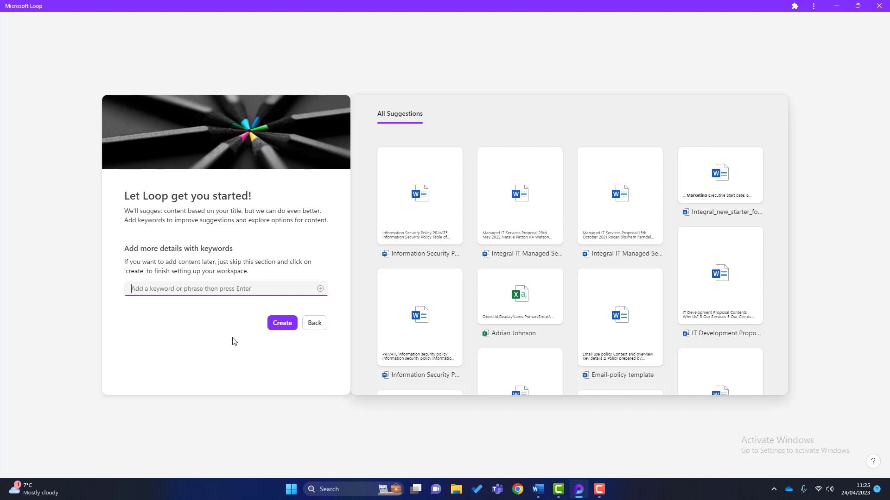
# - Skip the keyword suggestions and create the Marketing Department workspace
pyautogui.click(283, 324)
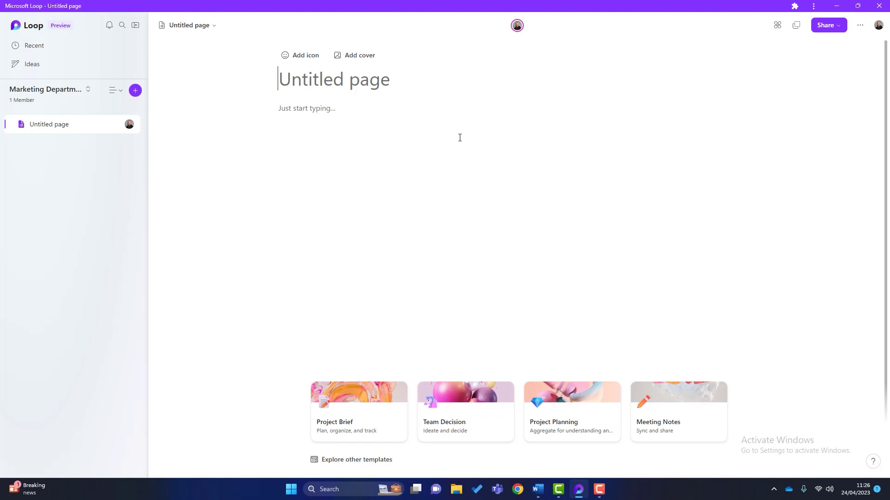
# - Title the page Social Media and bring up the full template gallery
pyautogui.write('Social Media')
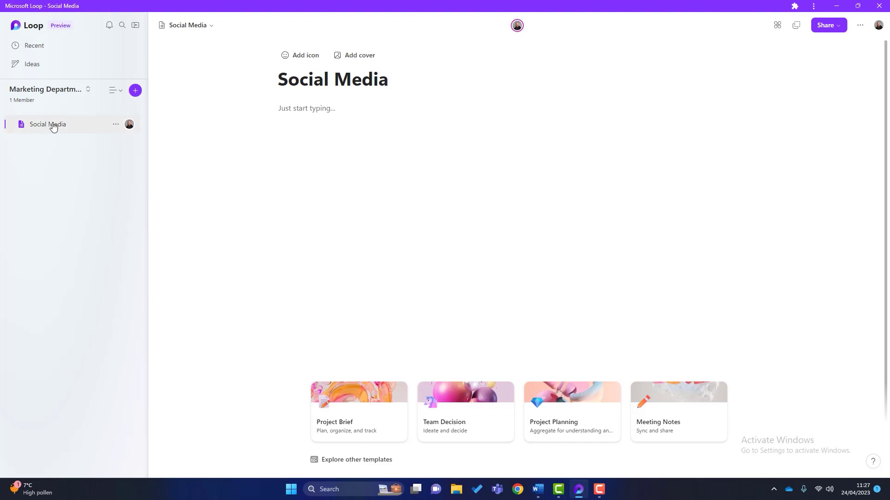
pyautogui.press('Return')
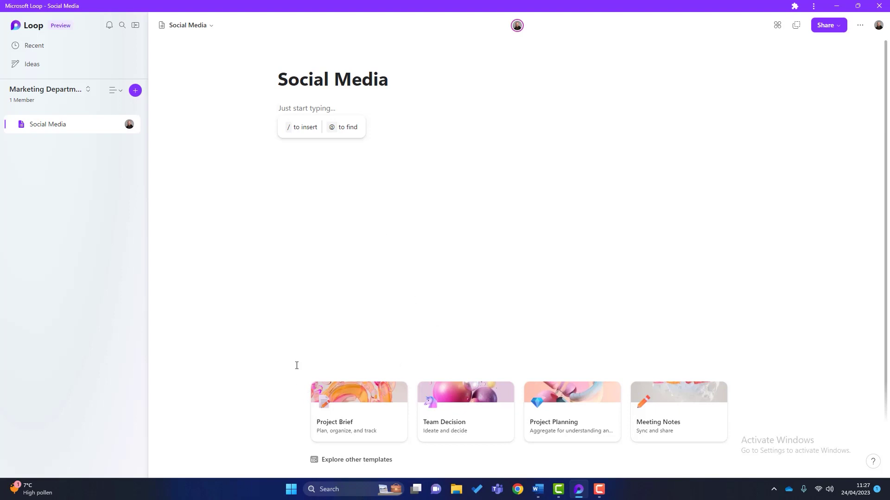
pyautogui.click(359, 464)
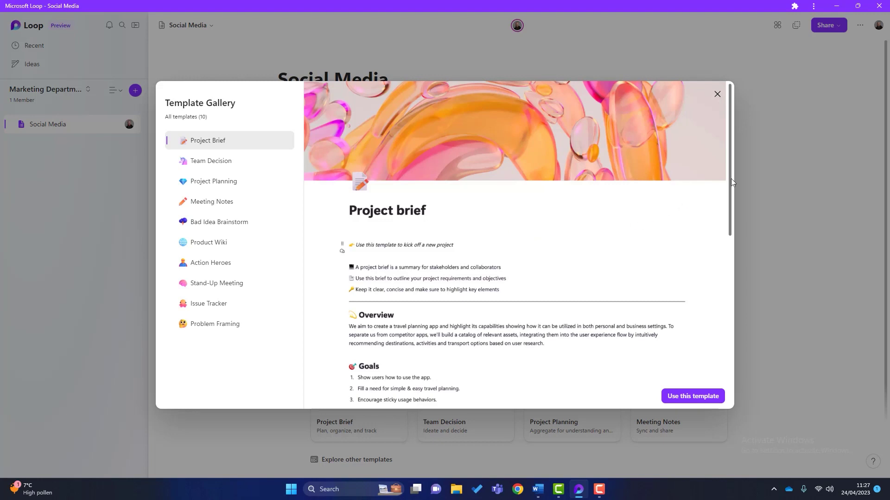
# - Apply the Project Brief template to the Social Media page
pyautogui.moveTo(731, 182); pyautogui.dragTo(711, 179)
pyautogui.click(690, 396)
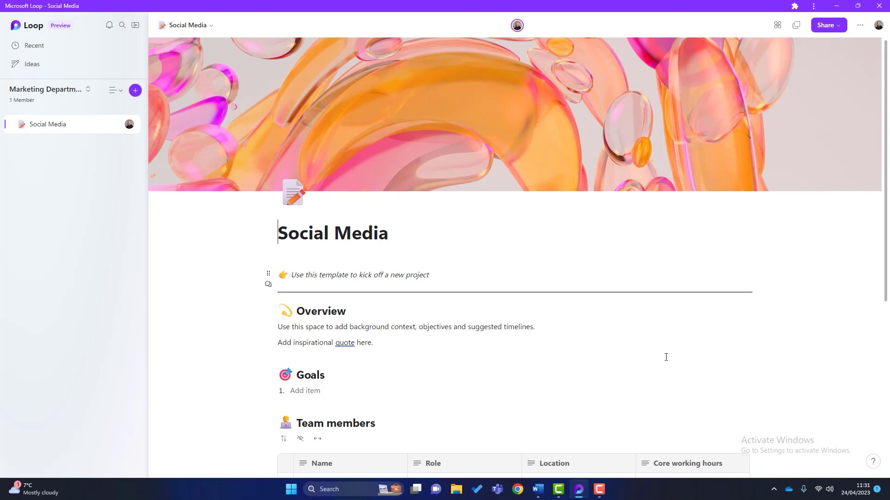
pyautogui.scroll(-5, 588, 287)
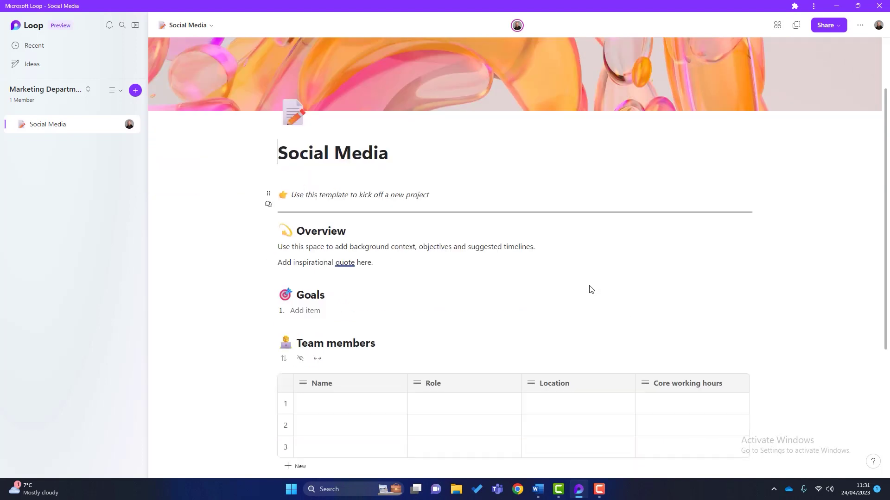
pyautogui.scroll(4, 371, 255)
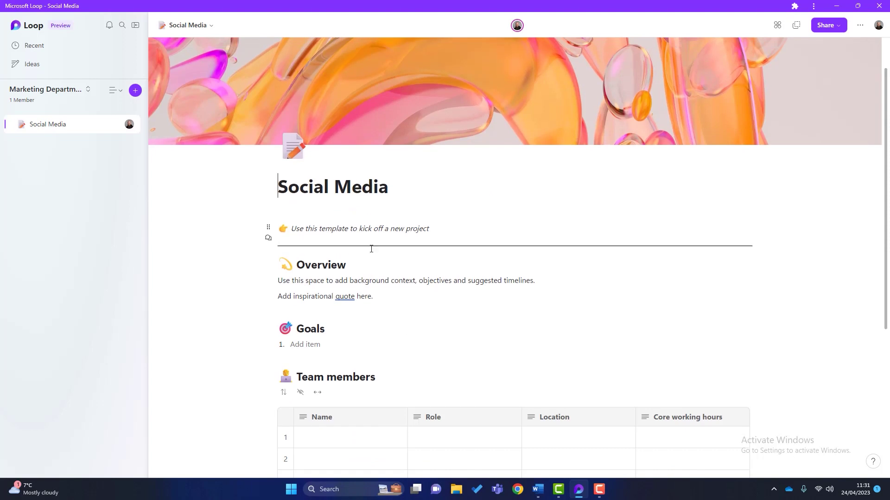
# - Add a new blank Untitled page to the workspace
pyautogui.click(326, 269)
pyautogui.click(135, 90)
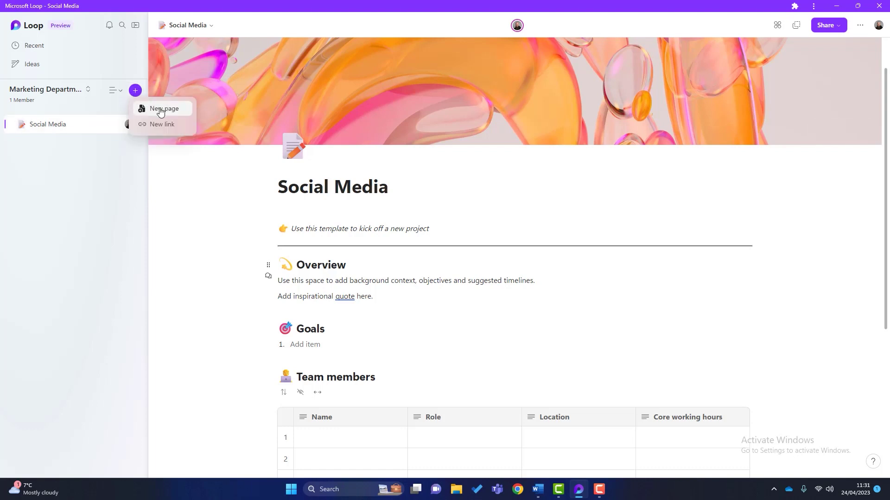
pyautogui.click(160, 110)
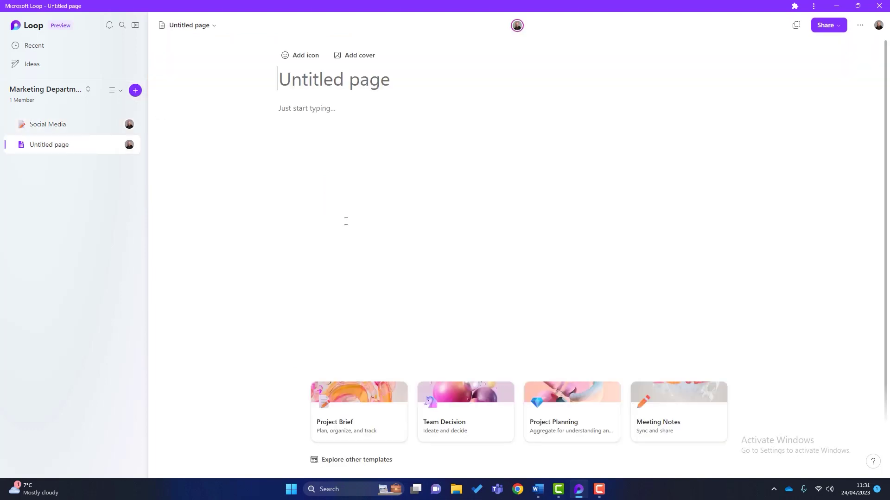
pyautogui.click(370, 463)
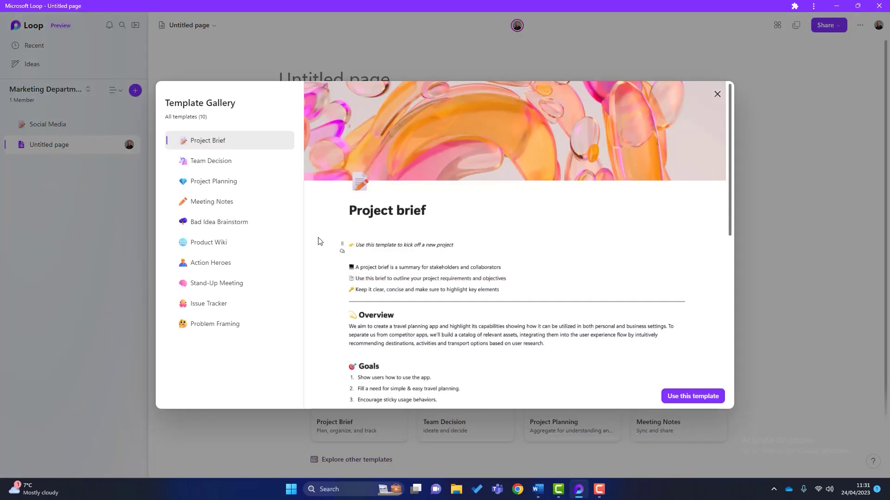
pyautogui.click(212, 183)
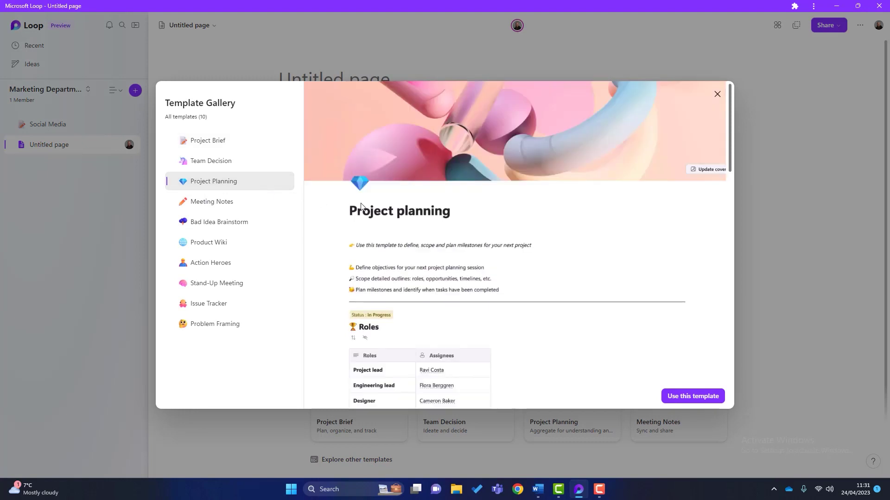
pyautogui.scroll(-1, 492, 272)
pyautogui.scroll(-5, 491, 273)
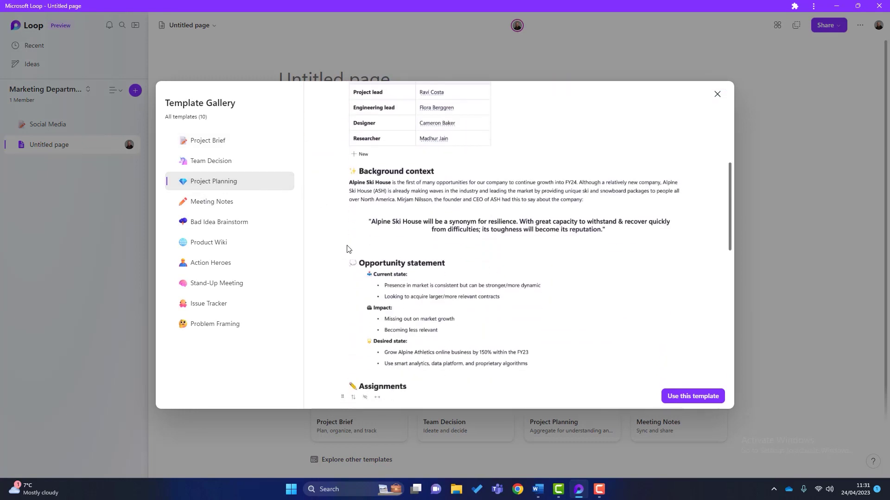
pyautogui.click(234, 204)
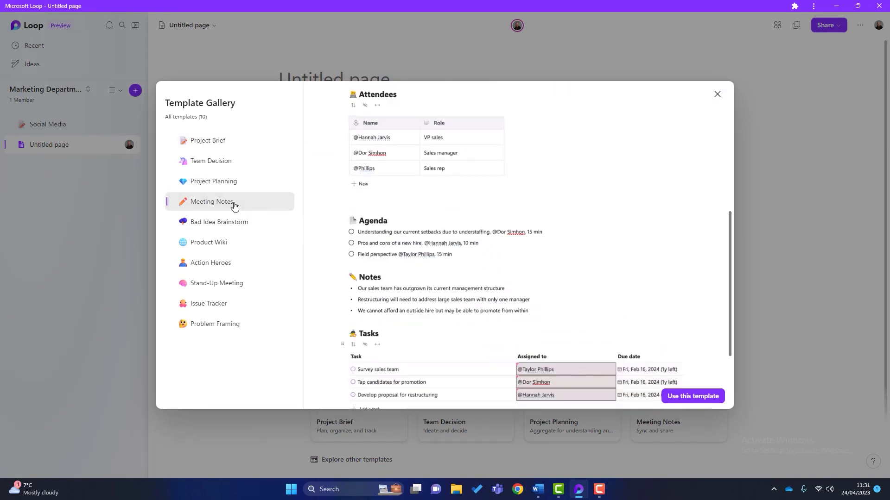
pyautogui.click(219, 245)
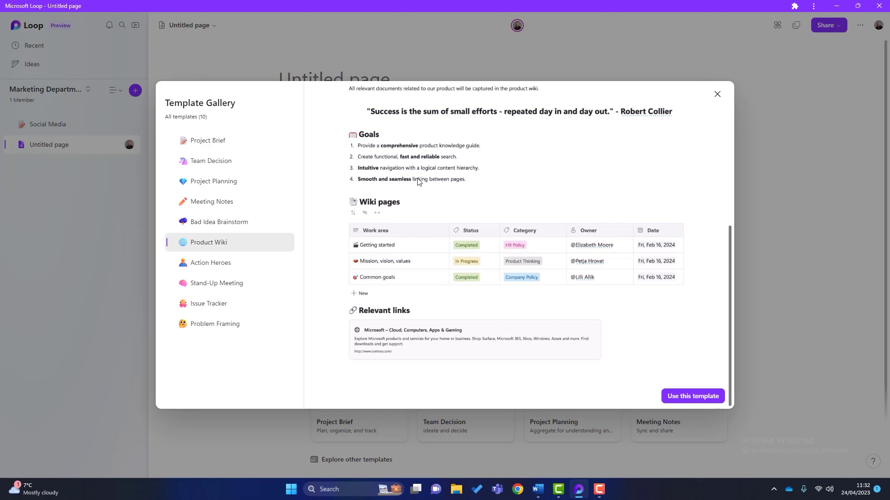
pyautogui.click(215, 304)
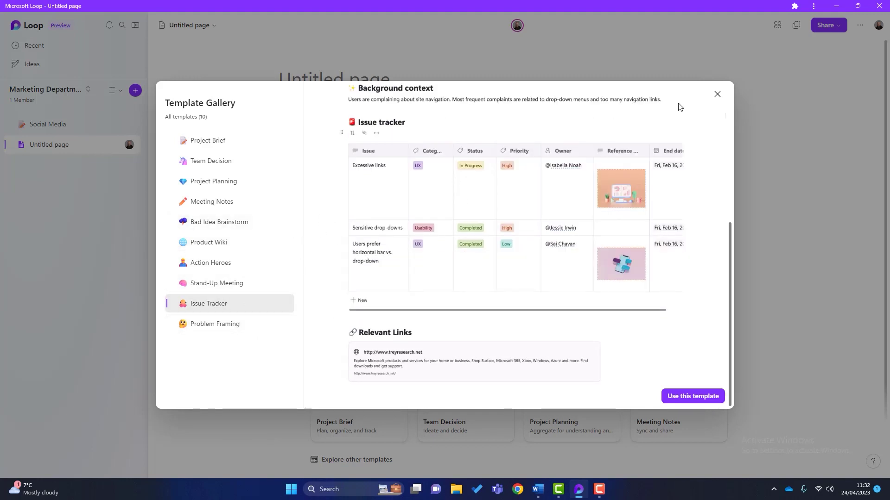
pyautogui.click(717, 95)
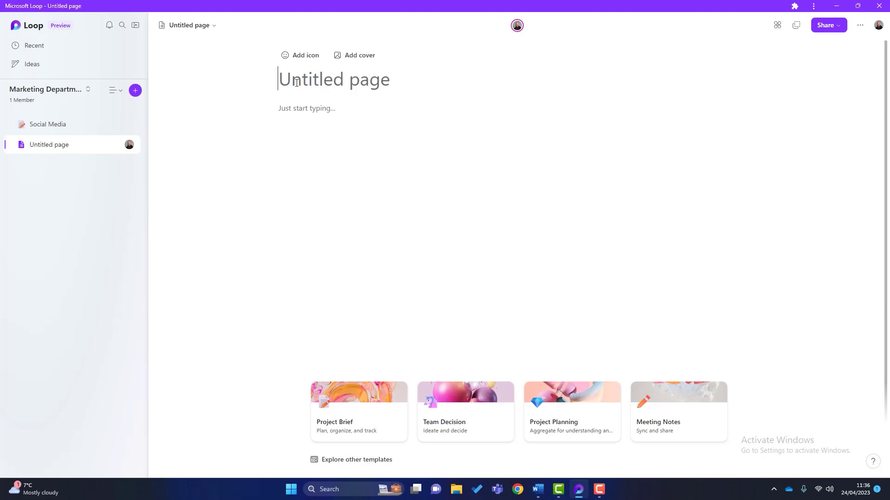
# - Title the second page SEO and give it a frowning-face emoji icon
pyautogui.write('SEO')
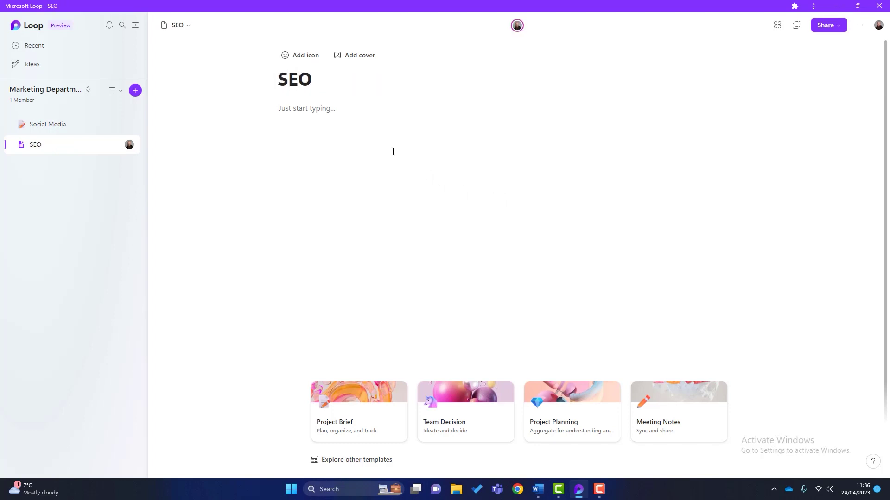
pyautogui.click(362, 111)
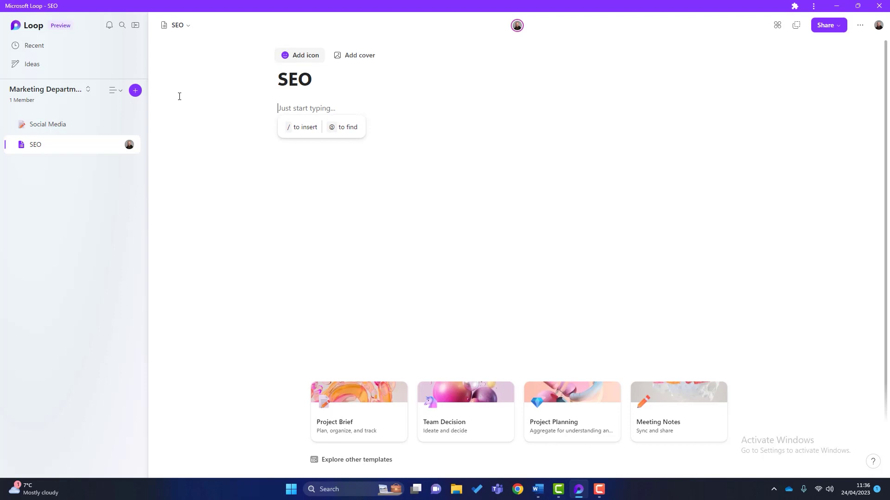
pyautogui.click(316, 65)
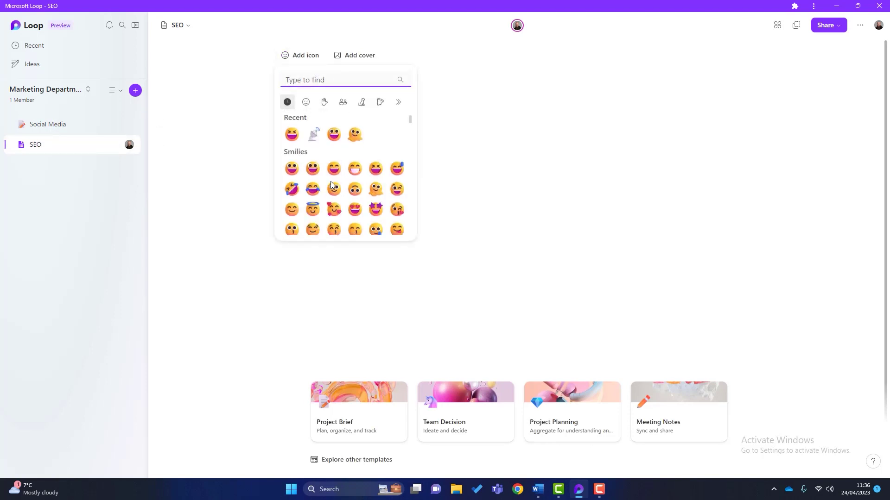
pyautogui.scroll(-3, 332, 184)
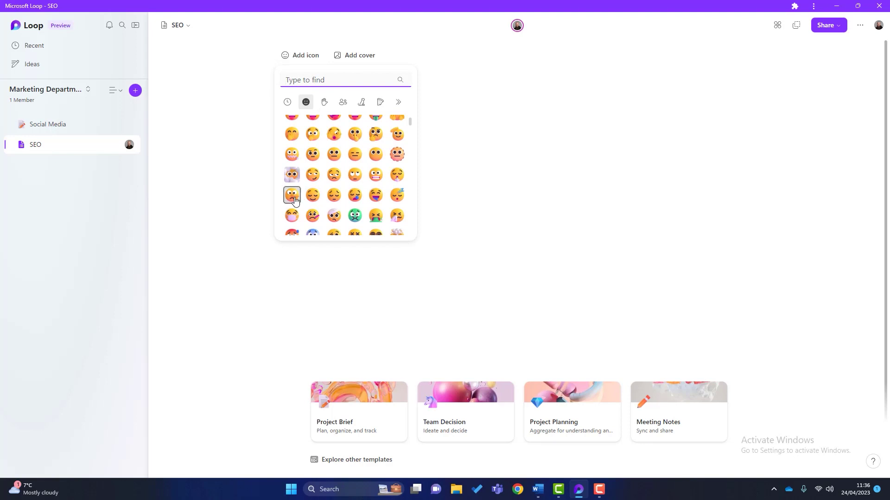
pyautogui.click(292, 195)
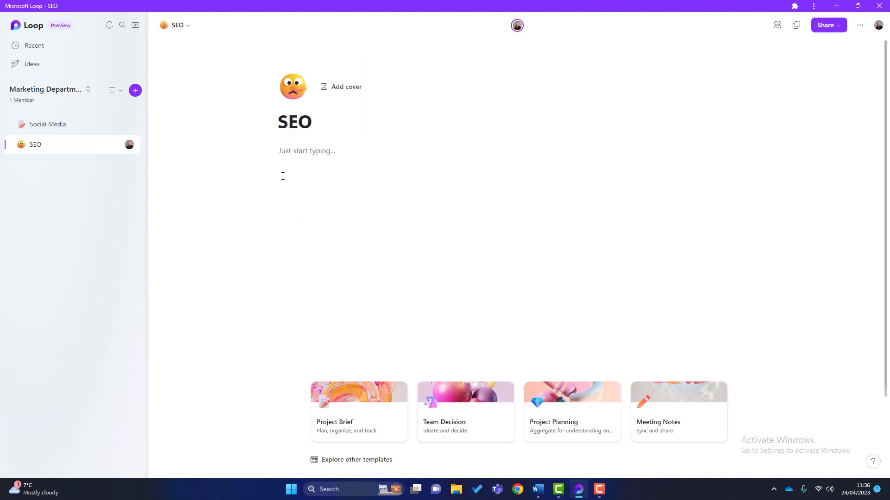
# - Add the colourful yellow, blue and green blocks cover image from Workflow
pyautogui.click(350, 88)
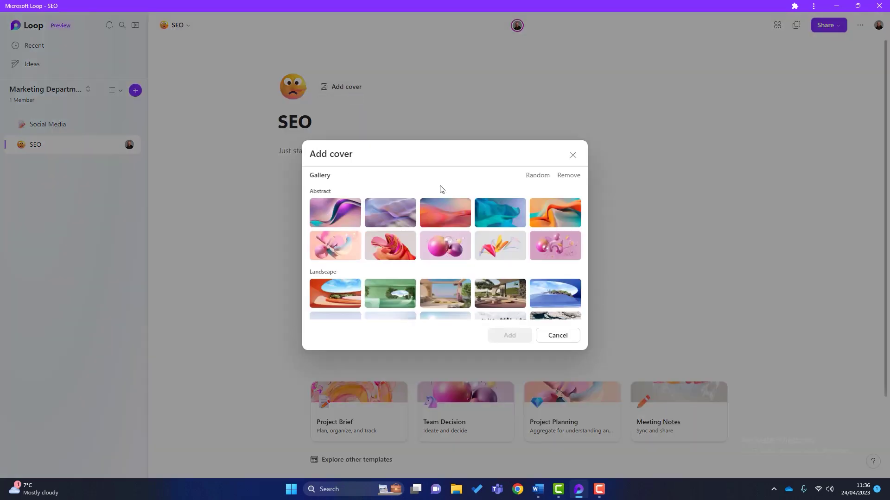
pyautogui.scroll(-3, 474, 229)
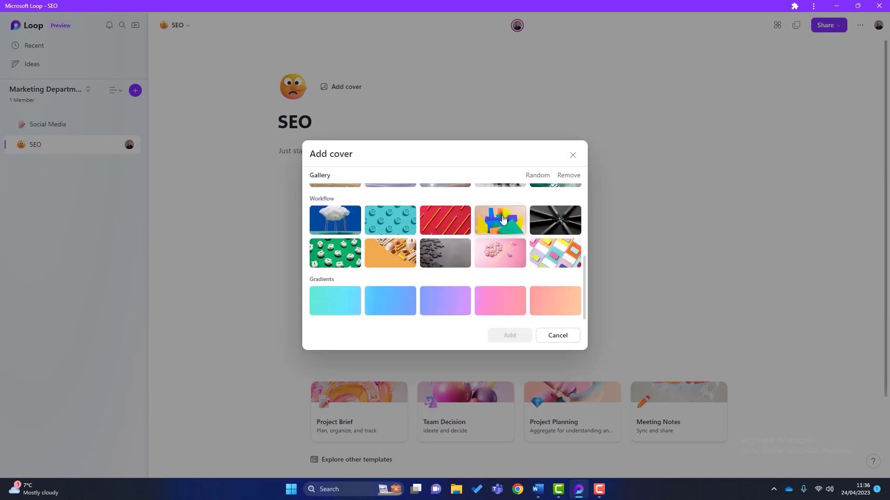
pyautogui.click(500, 220)
pyautogui.click(504, 337)
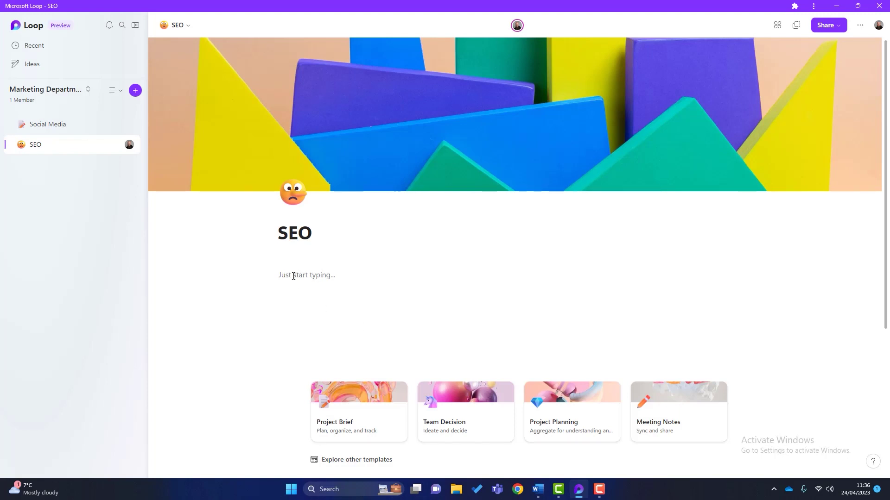
# - Add a Heading 1 'Back Links' followed by a line of test text
pyautogui.click(294, 276)
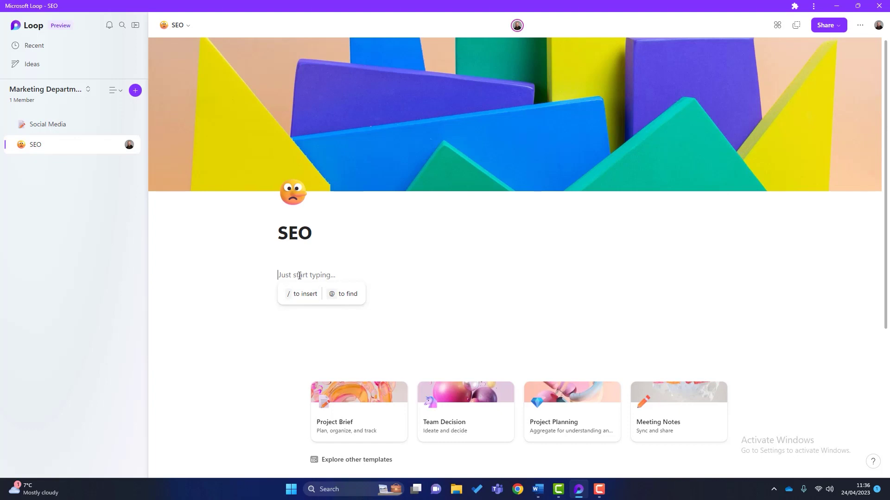
pyautogui.click(289, 304)
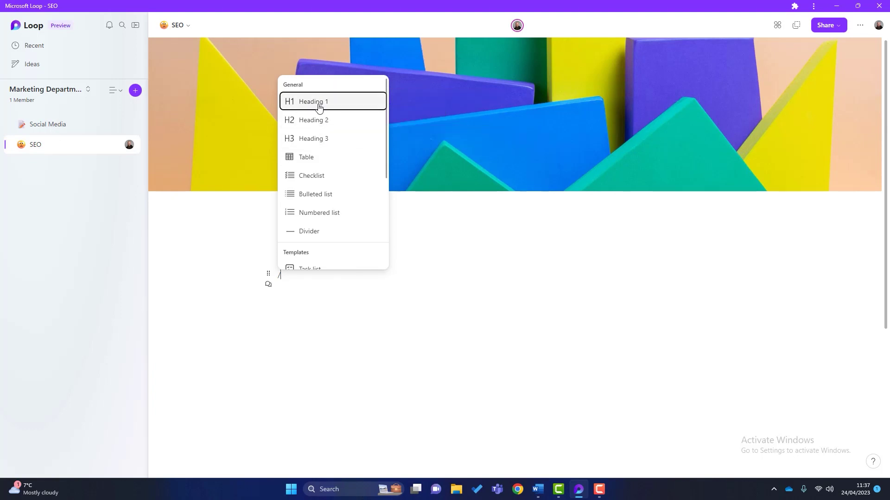
pyautogui.click(318, 103)
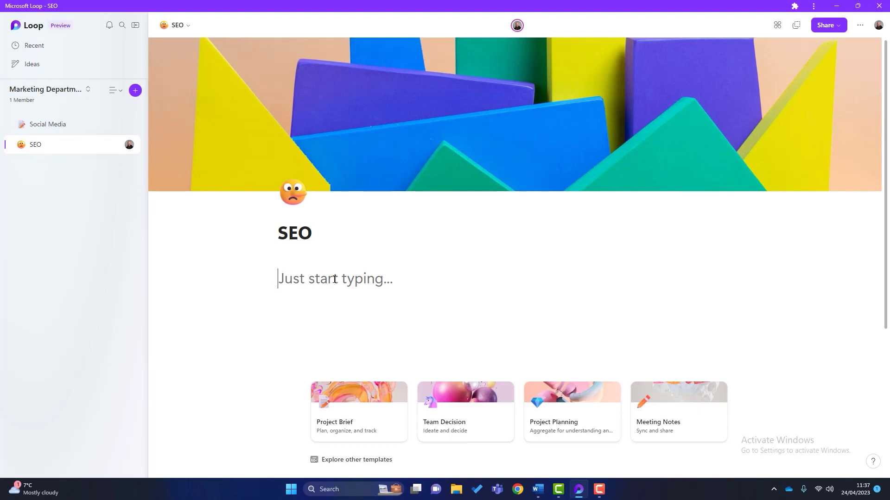
pyautogui.write('Ba')
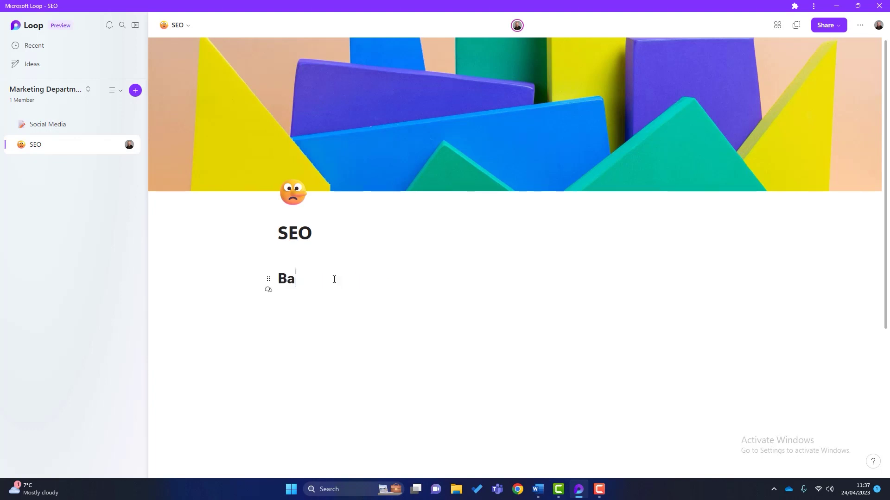
pyautogui.write('ck Links')
pyautogui.press('Return')
pyautogui.write('This is a test')
pyautogui.press('Return')
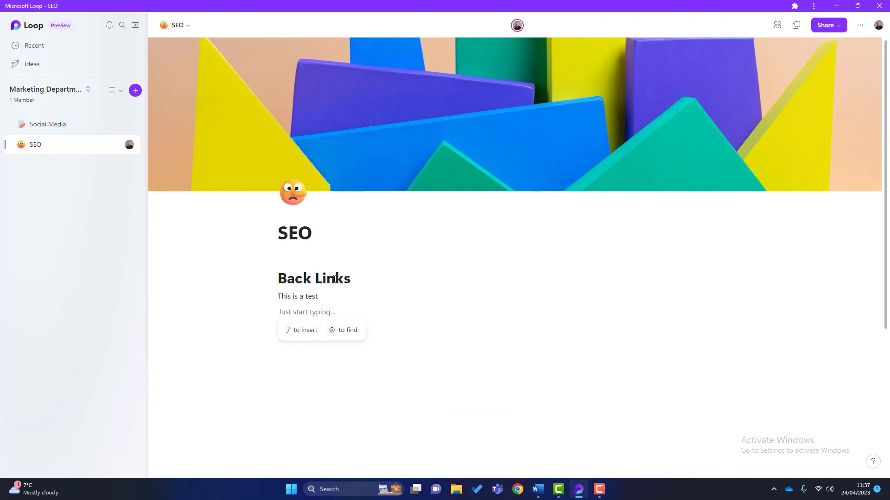
# - Add a Heading 2 'How to get Back Links' followed by 'More text here'
pyautogui.write('/')
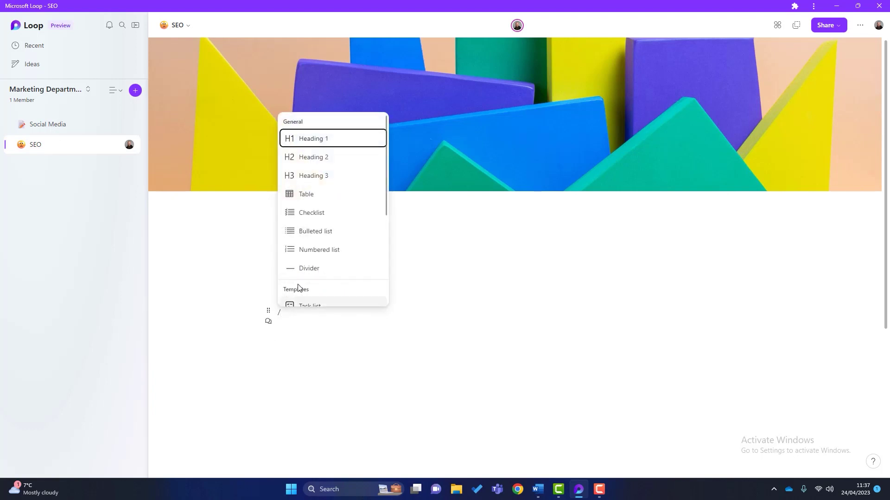
pyautogui.click(326, 158)
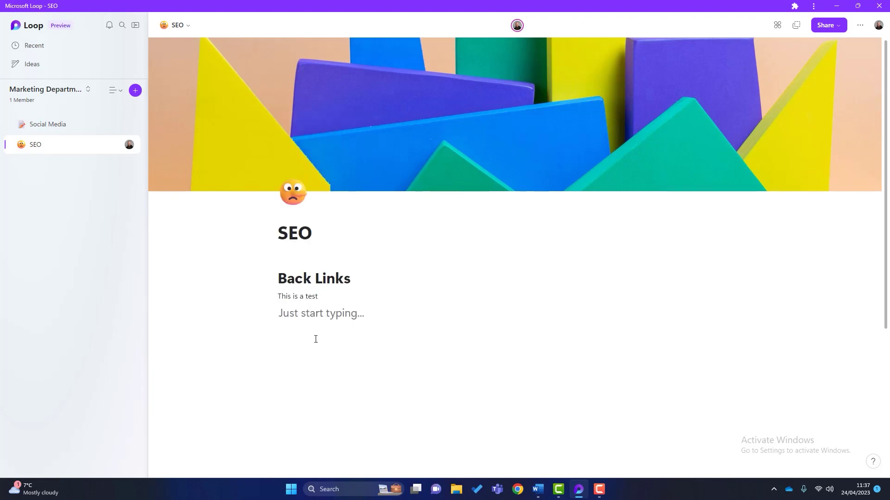
pyautogui.write('How to get ')
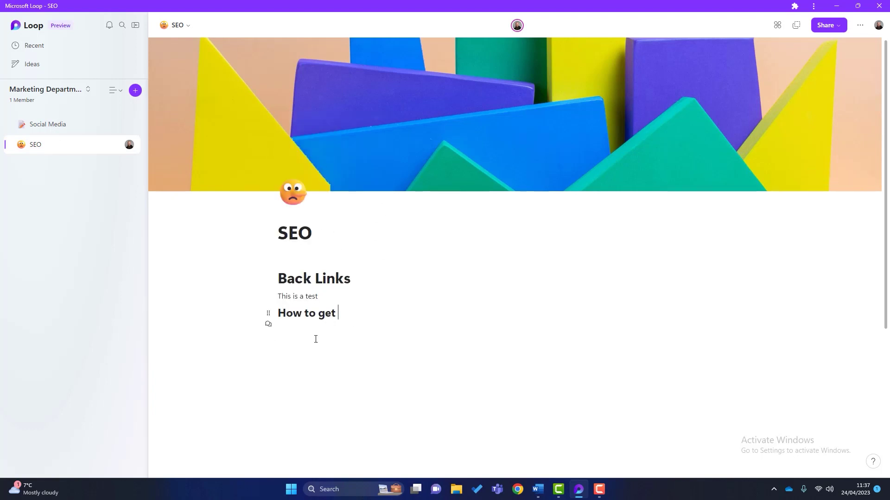
pyautogui.write('Backlink')
pyautogui.press('BackSpace')
pyautogui.press('BackSpace')
pyautogui.press('BackSpace')
pyautogui.press('BackSpace')
pyautogui.write('Links')
pyautogui.write('More test ')
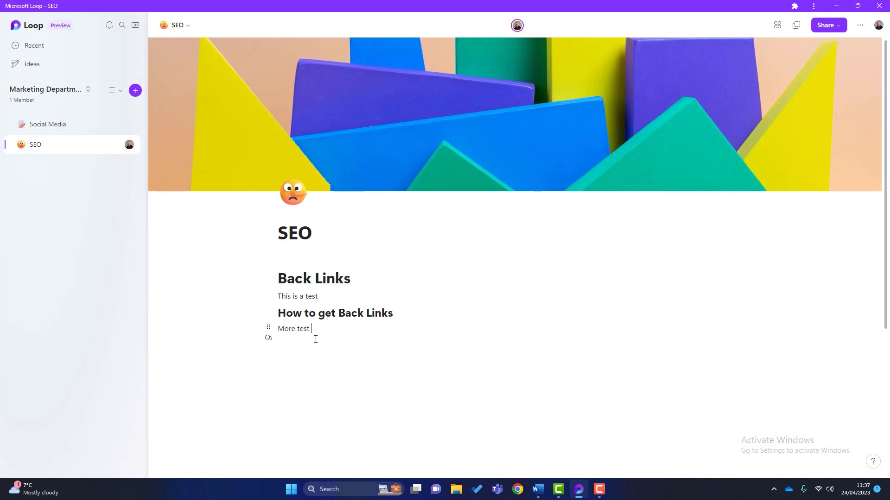
pyautogui.write('here')
pyautogui.press('BackSpace')
pyautogui.press('BackSpace')
pyautogui.press('BackSpace')
pyautogui.write('here')
pyautogui.press('Return')
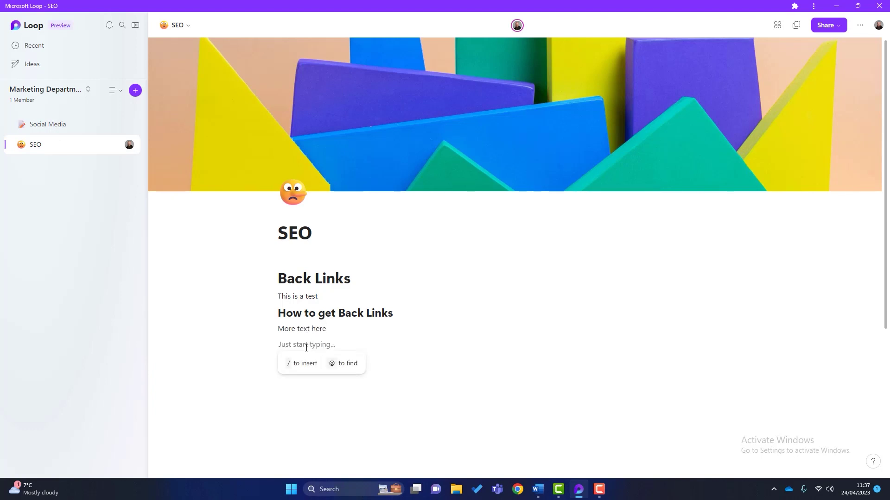
pyautogui.click(299, 363)
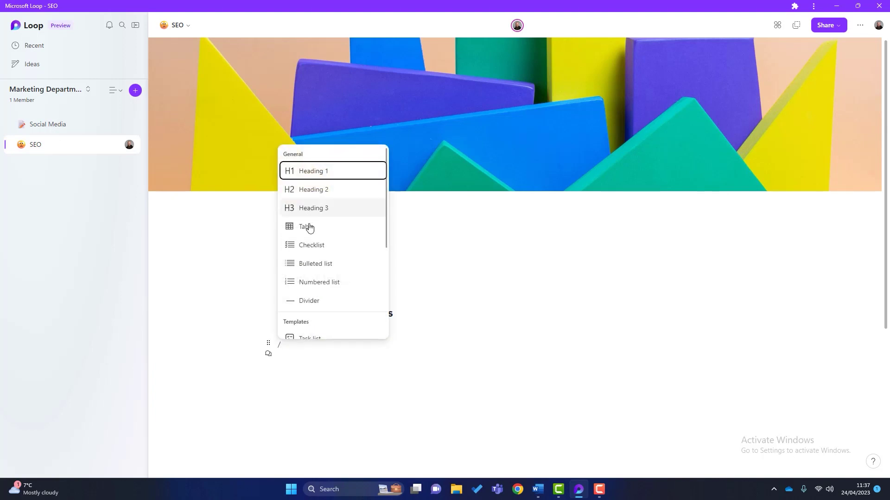
# - Insert a two-column table below 'More text here'
pyautogui.click(354, 408)
pyautogui.press('BackSpace')
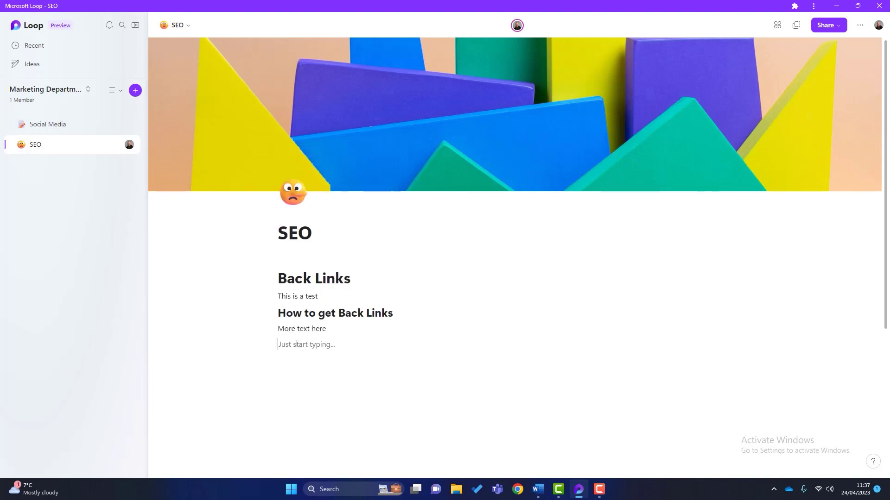
pyautogui.write('/')
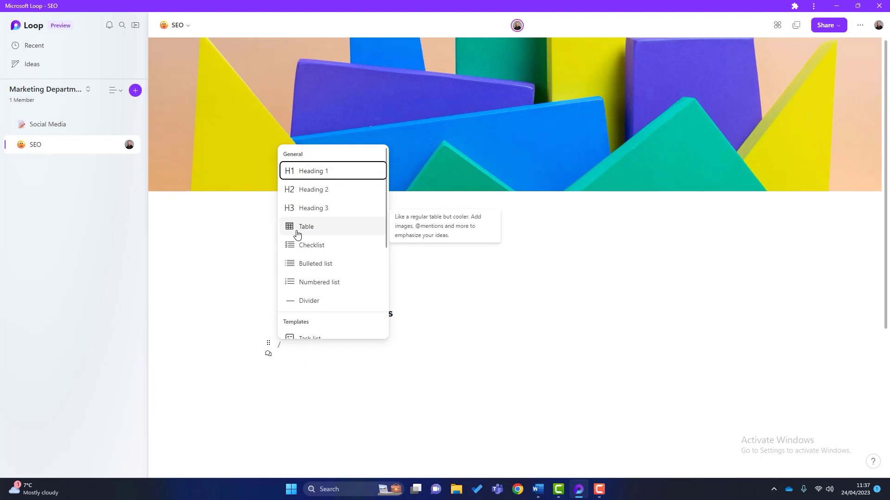
pyautogui.click(297, 234)
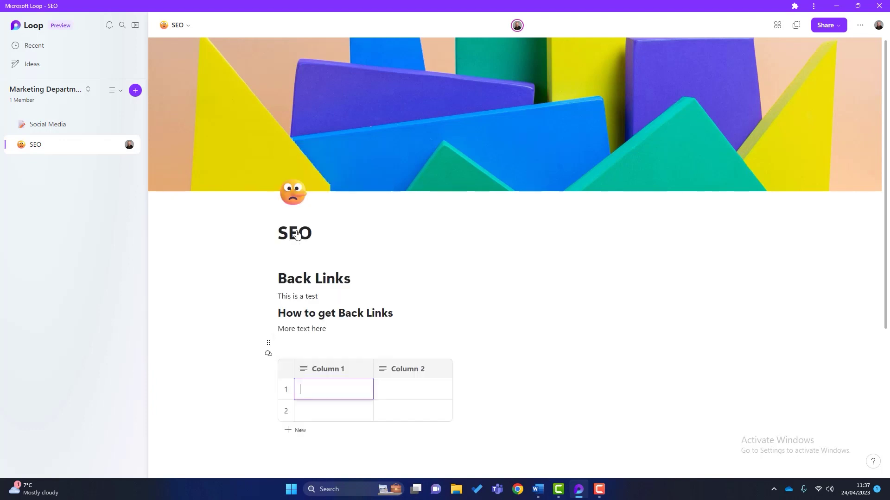
pyautogui.scroll(-2, 502, 294)
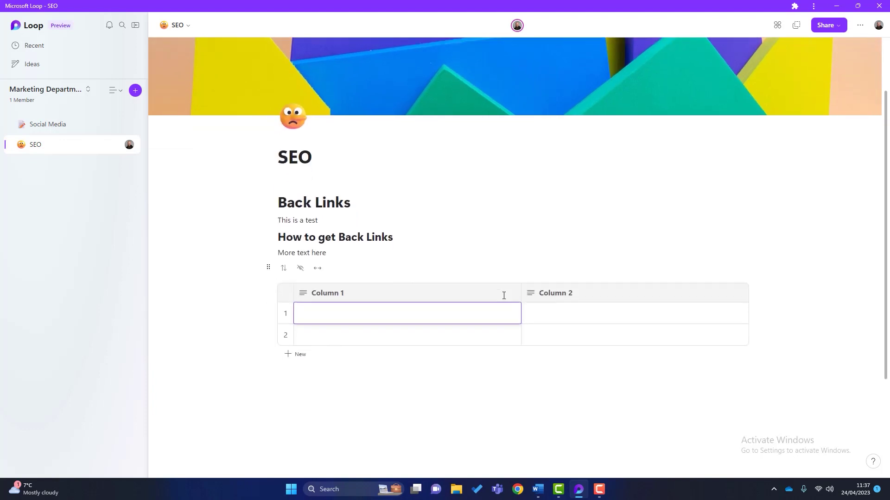
# - Name the first column Test 1 and change it to a date column
pyautogui.click(343, 278)
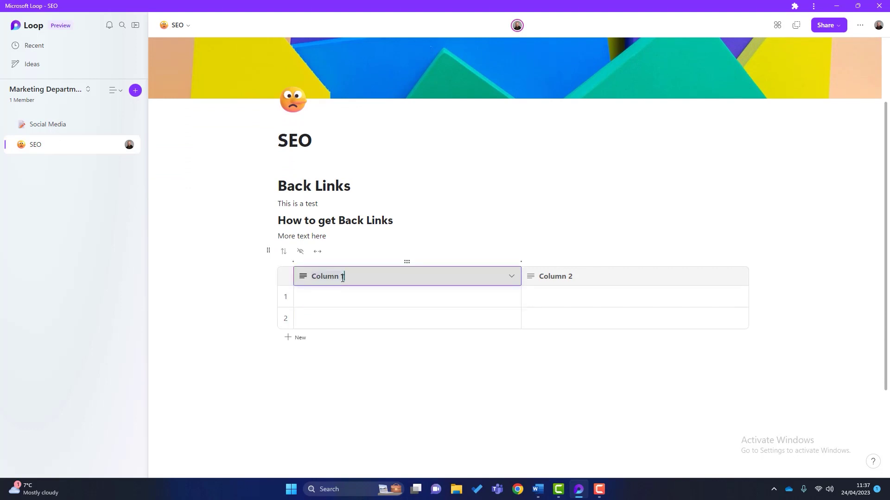
pyautogui.write('Test')
pyautogui.click(511, 277)
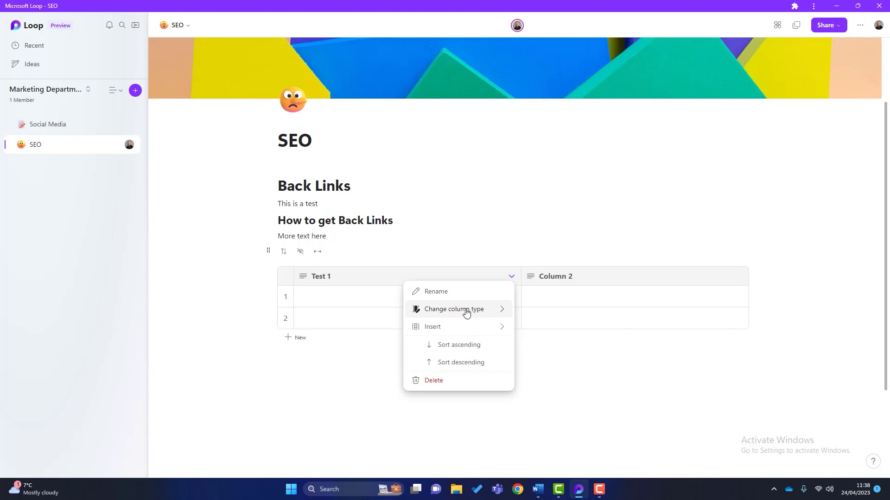
pyautogui.click(502, 312)
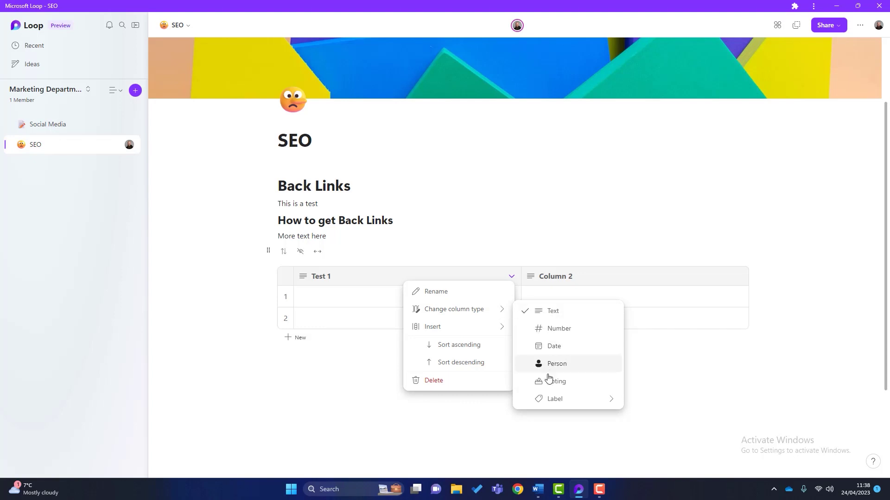
pyautogui.click(554, 349)
pyautogui.click(333, 295)
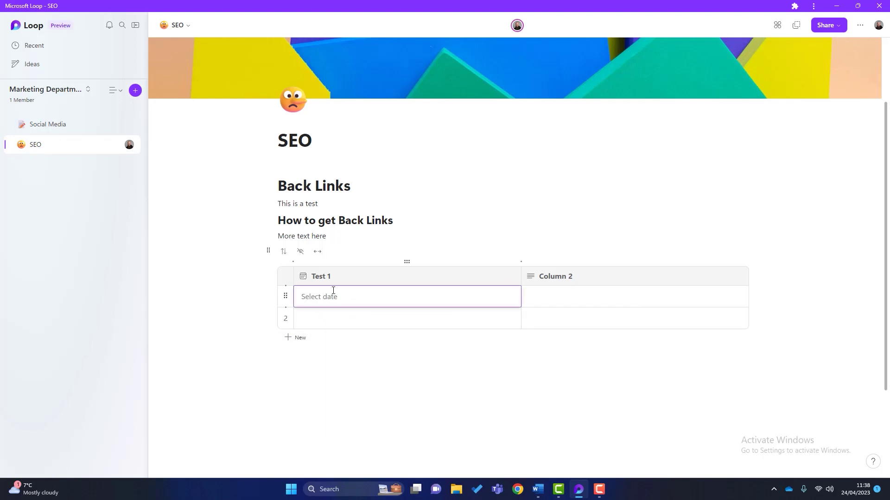
pyautogui.click(434, 377)
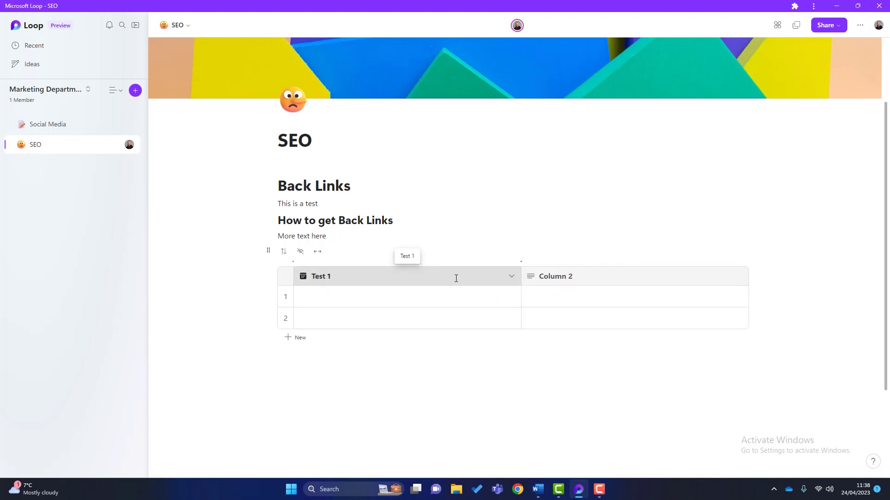
# - Insert Column 3 to the right of Test 1
pyautogui.click(512, 278)
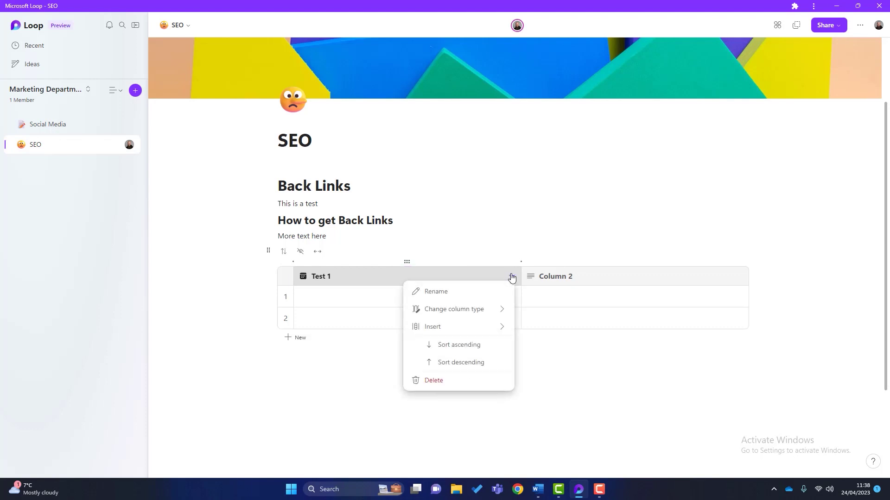
pyautogui.click(473, 328)
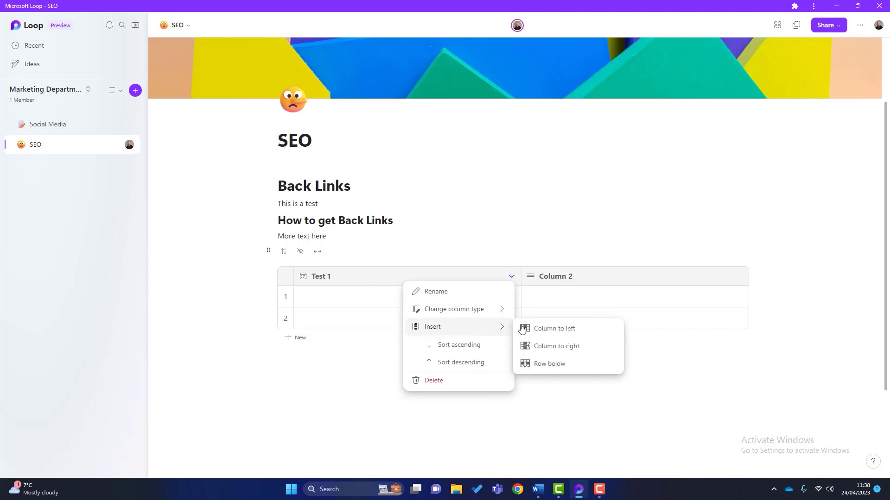
pyautogui.click(542, 347)
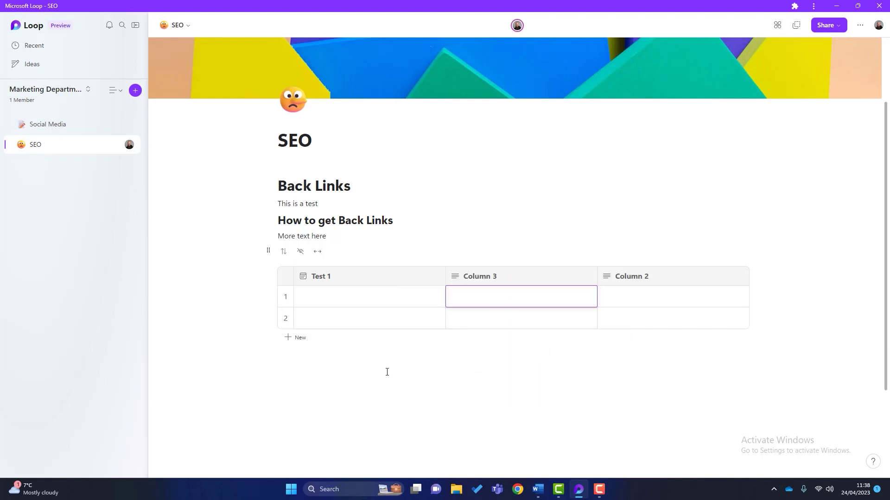
pyautogui.click(747, 352)
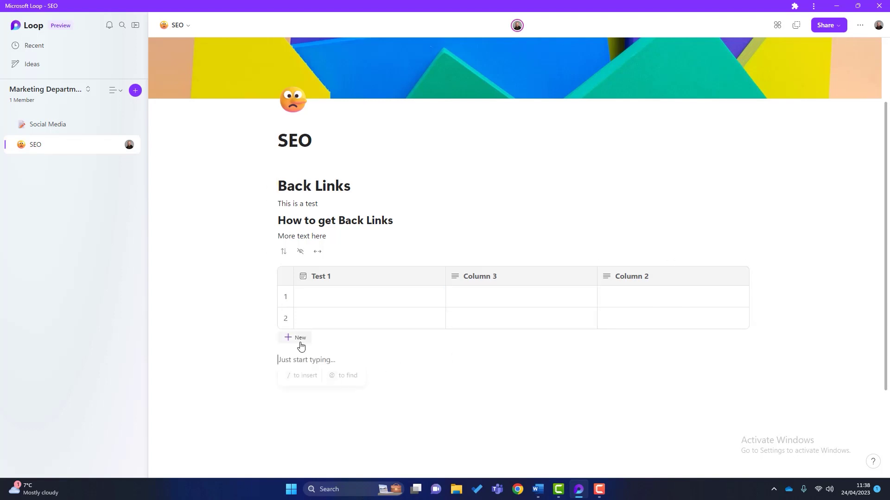
# - Add a checklist below the table with items 'Do this first' and 'Do this second'
pyautogui.write('/')
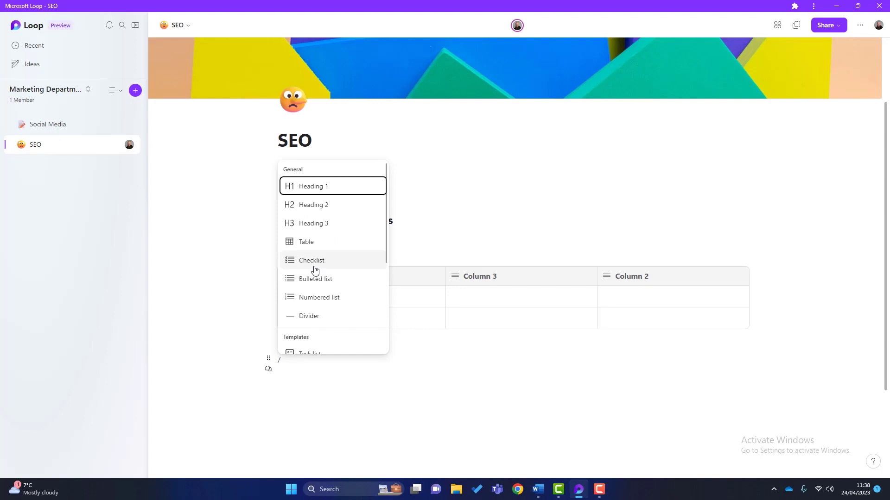
pyautogui.click(312, 260)
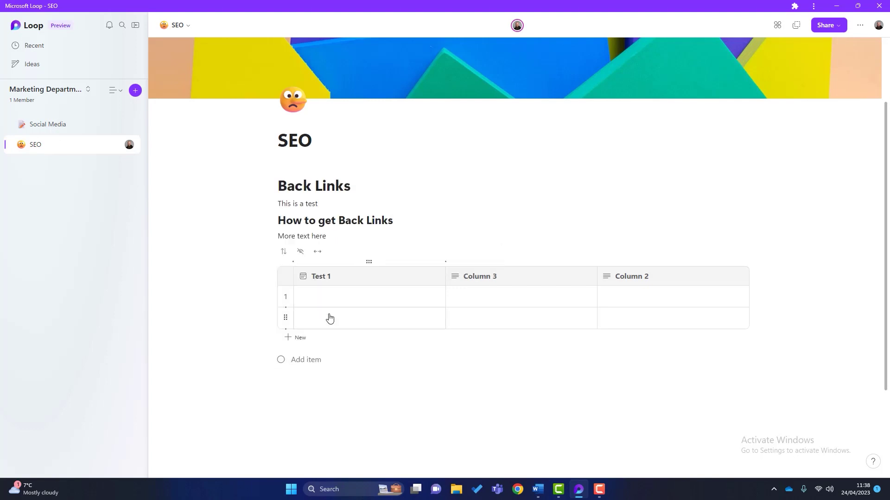
pyautogui.write('Do this first')
pyautogui.press('Return')
pyautogui.write('Do this second')
pyautogui.press('Return')
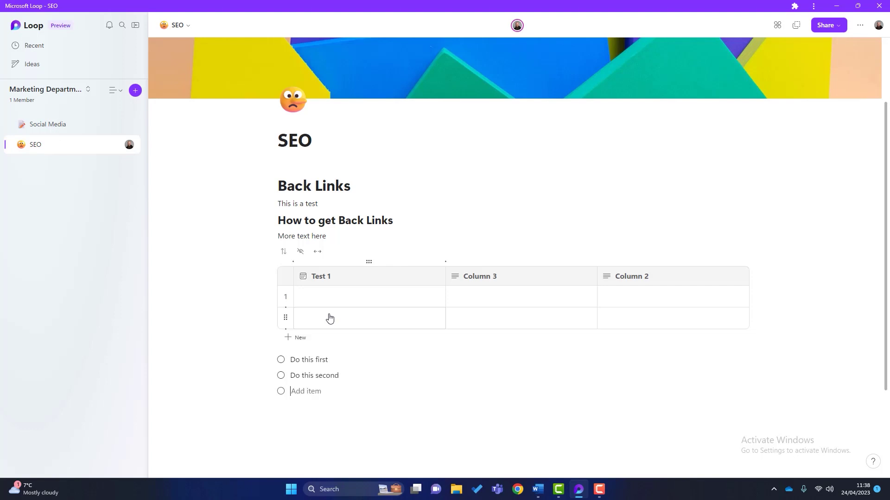
pyautogui.press('Return')
pyautogui.press('Return')
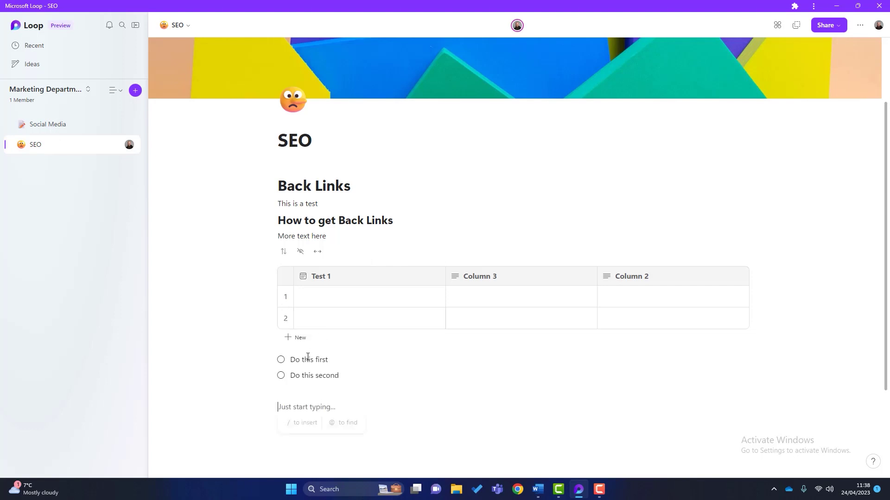
# - Insert a divider line below the checklist
pyautogui.write('/')
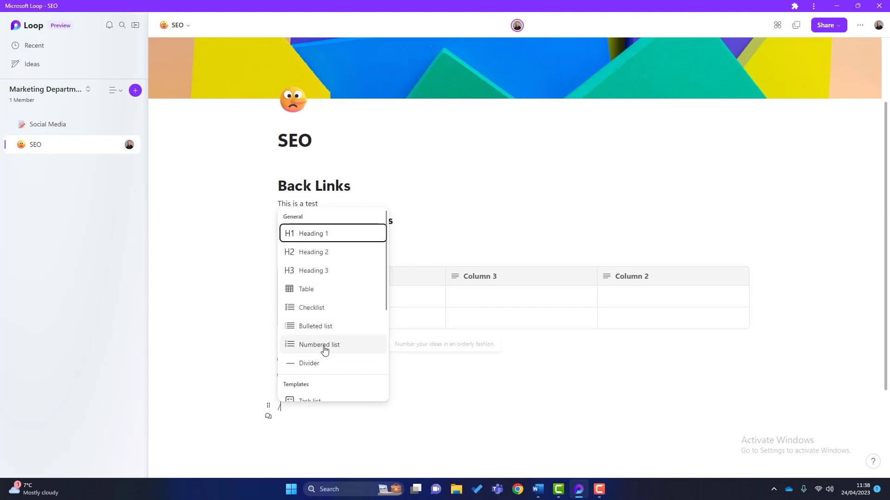
pyautogui.click(322, 365)
pyautogui.scroll(-3, 306, 316)
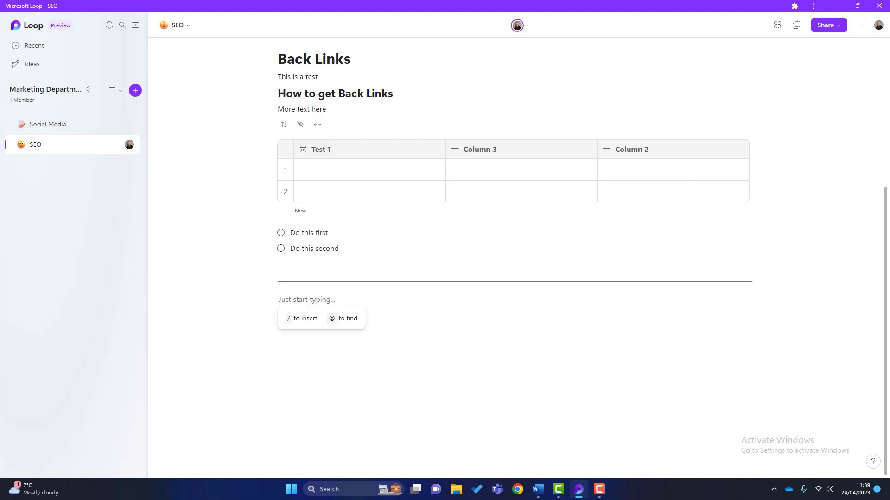
pyautogui.write('/')
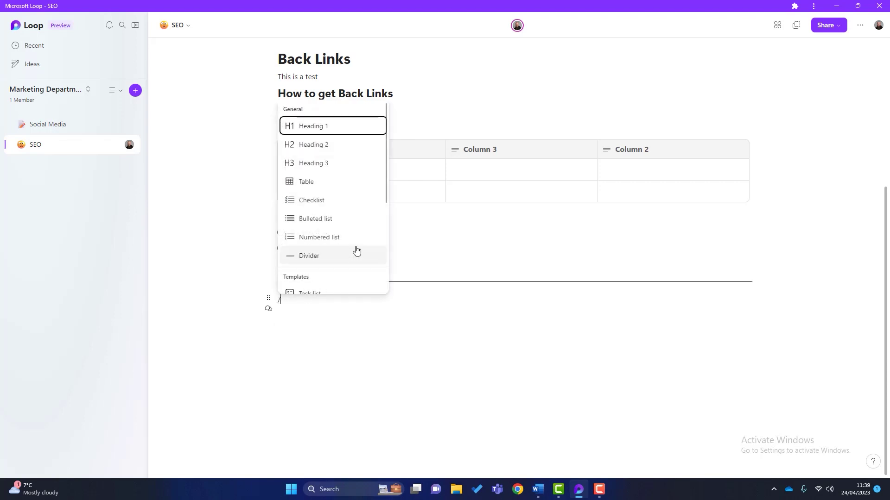
pyautogui.scroll(-3, 385, 179)
pyautogui.moveTo(386, 194); pyautogui.dragTo(383, 235)
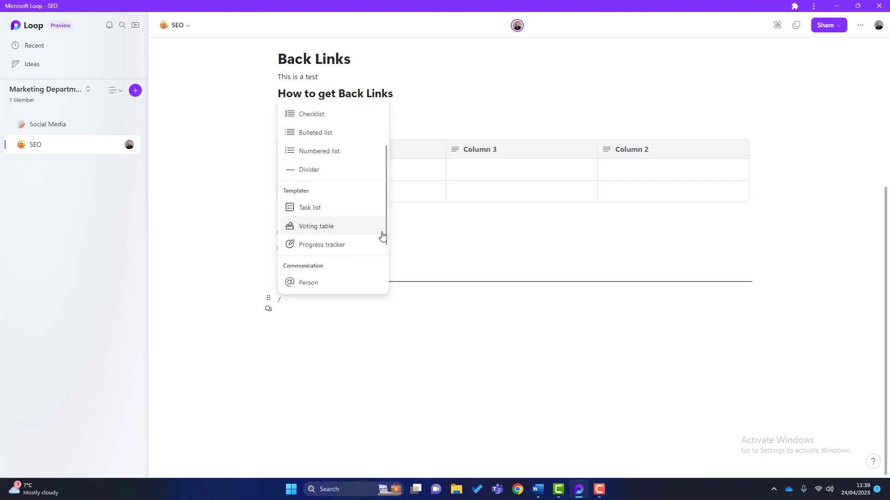
# - Insert a Tasks list with 'Do this first' assigned to a teammate, due Thu, Apr 27, plus an extra row
pyautogui.click(321, 200)
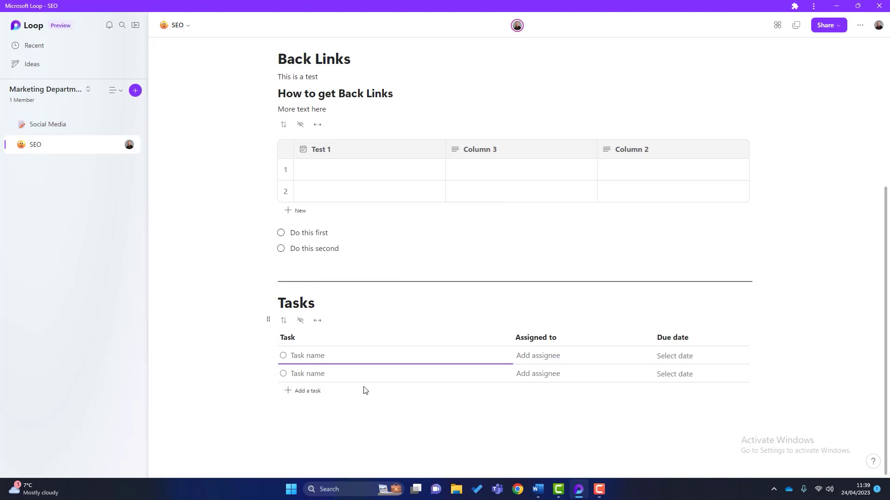
pyautogui.write('Do this first')
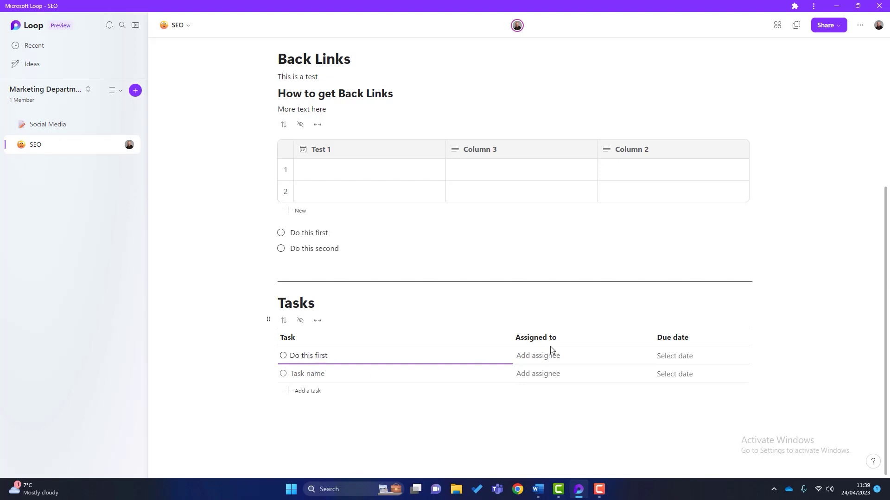
pyautogui.click(552, 356)
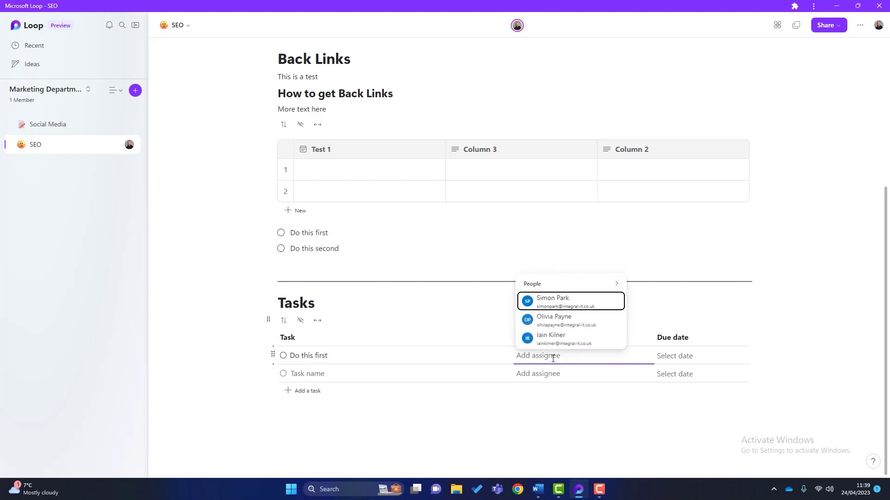
pyautogui.write('Jonathan')
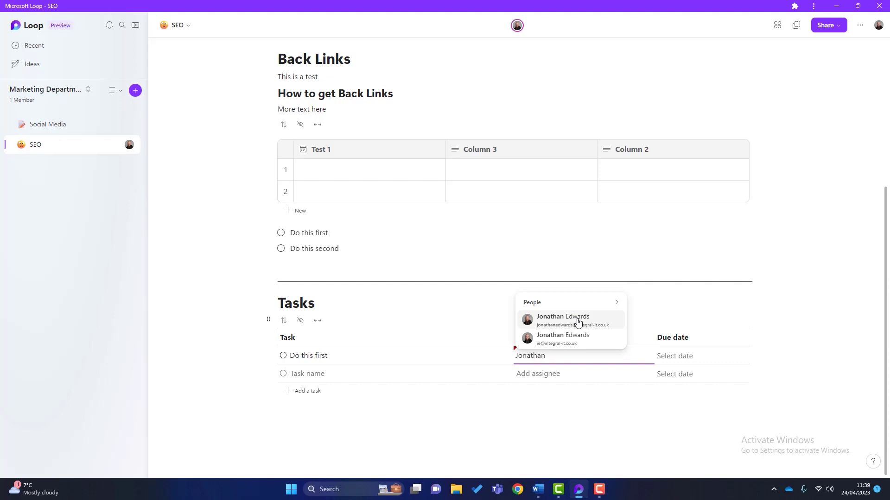
pyautogui.press('Return')
pyautogui.click(667, 357)
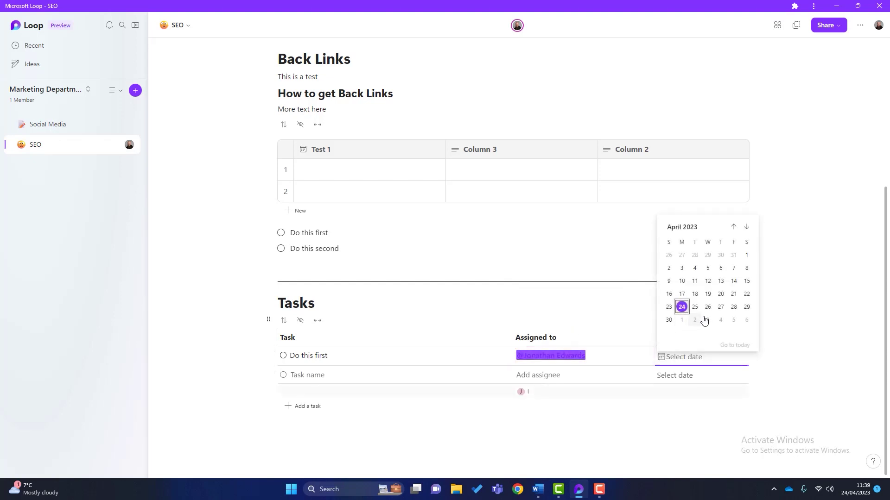
pyautogui.click(719, 308)
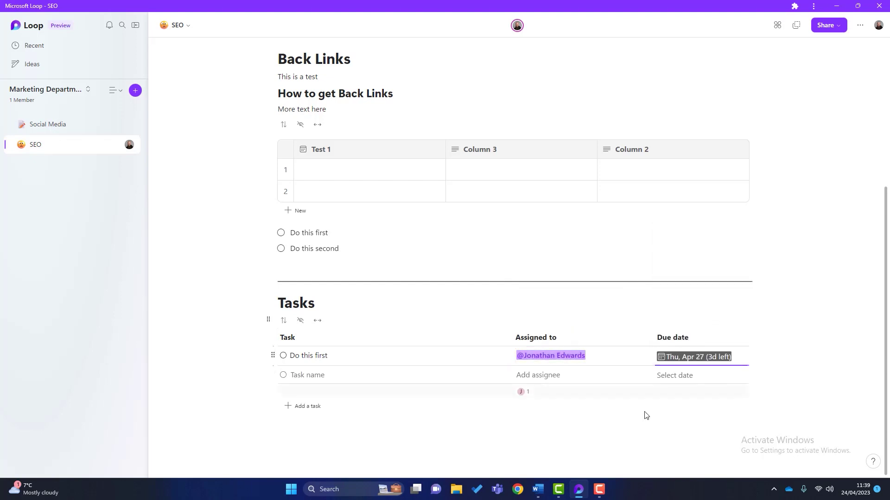
pyautogui.click(308, 408)
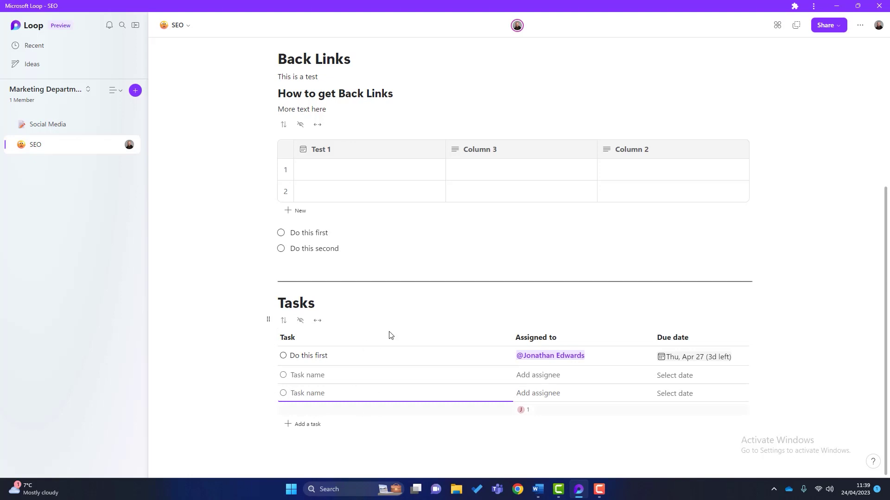
pyautogui.click(301, 450)
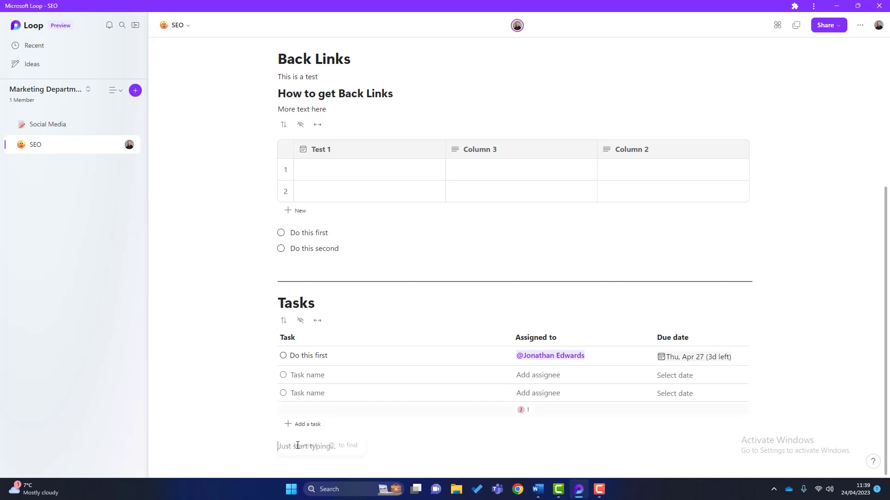
# - Insert the Progress tracker template below Tasks and add a third row with + New
pyautogui.write('/')
pyautogui.scroll(-2, 314, 348)
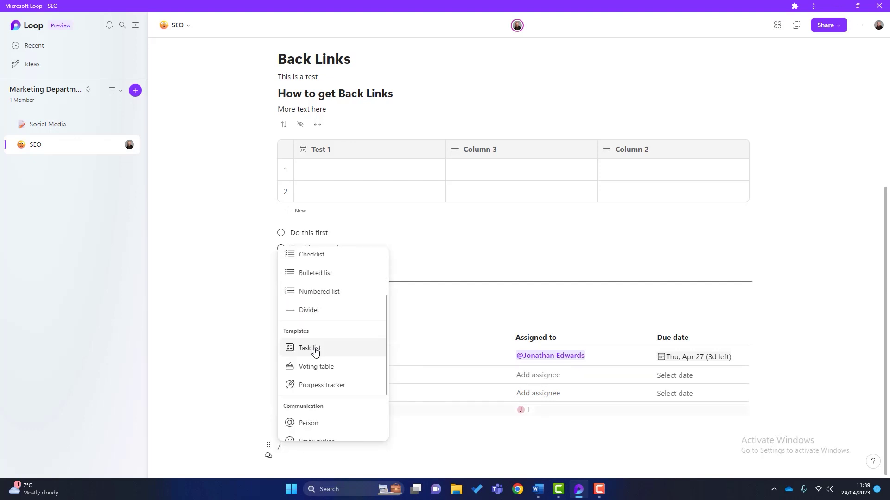
pyautogui.click(311, 386)
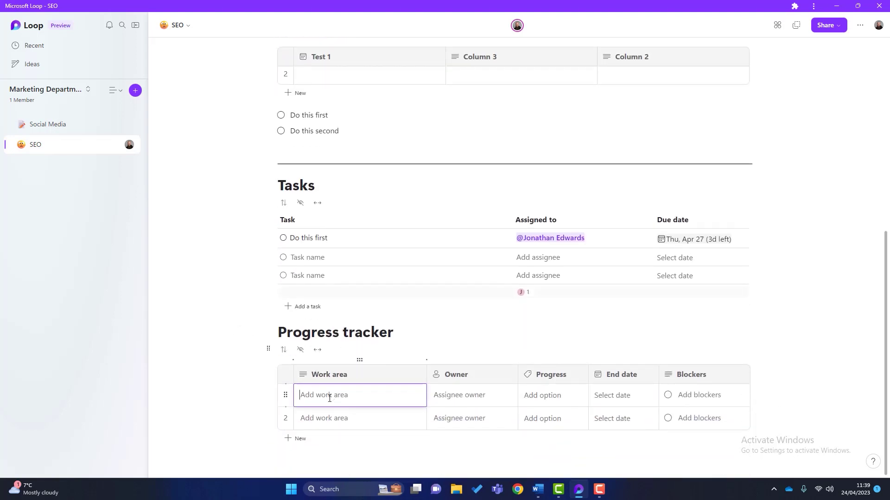
pyautogui.click(406, 399)
pyautogui.click(304, 438)
pyautogui.scroll(-1, 315, 450)
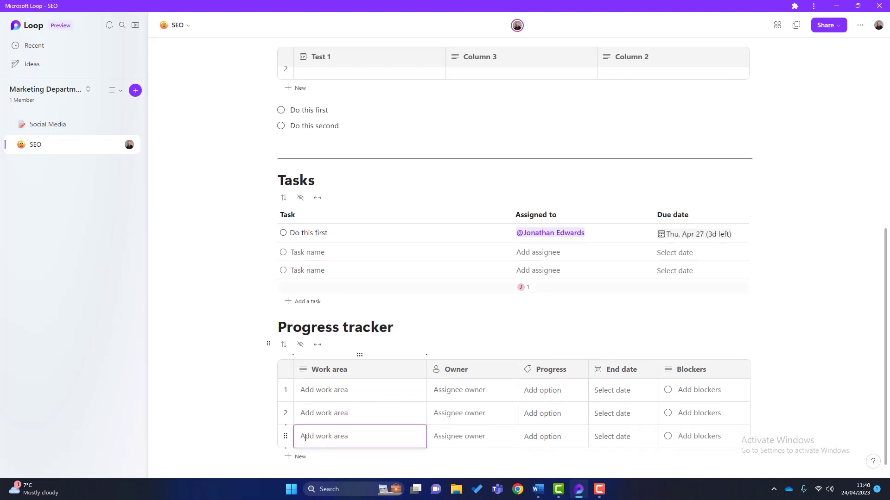
pyautogui.click(307, 459)
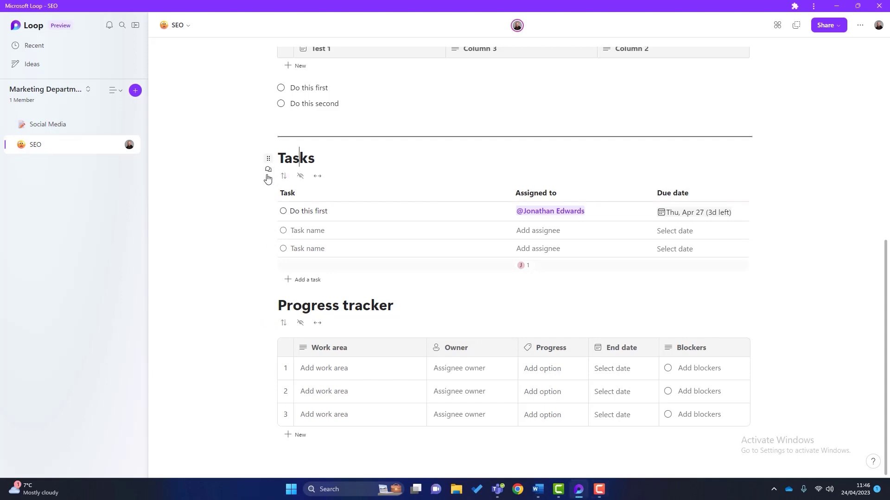
# - Comment 'This doesn't work for me' on the Progress tracker heading
pyautogui.click(284, 315)
pyautogui.moveTo(272, 324)
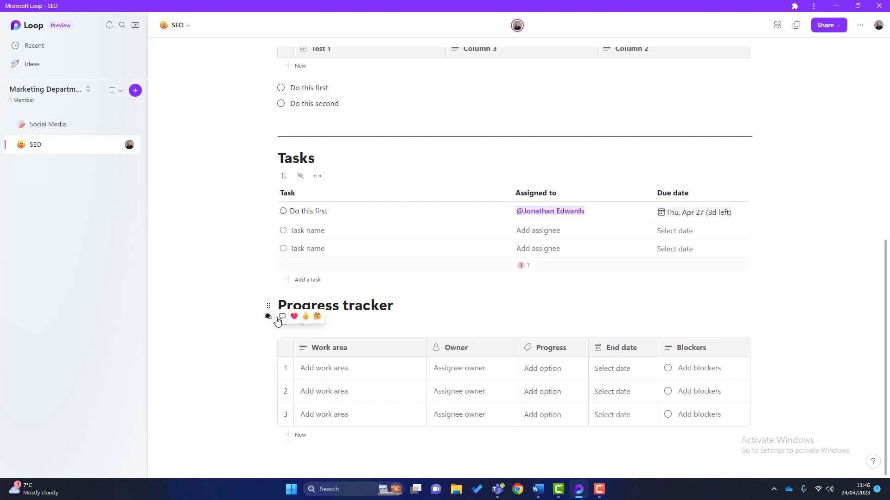
pyautogui.click(281, 317)
pyautogui.write('T')
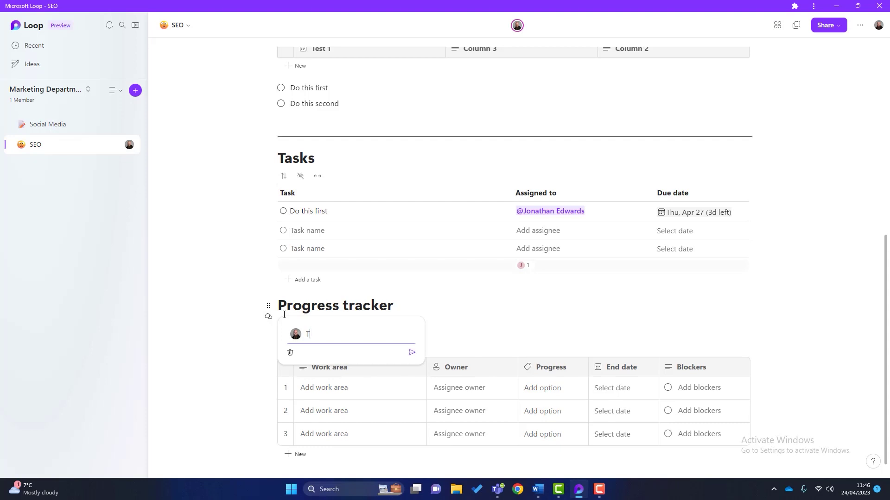
pyautogui.write("his doesn't work")
pyautogui.press('BackSpace')
pyautogui.write('for me')
pyautogui.press('Return')
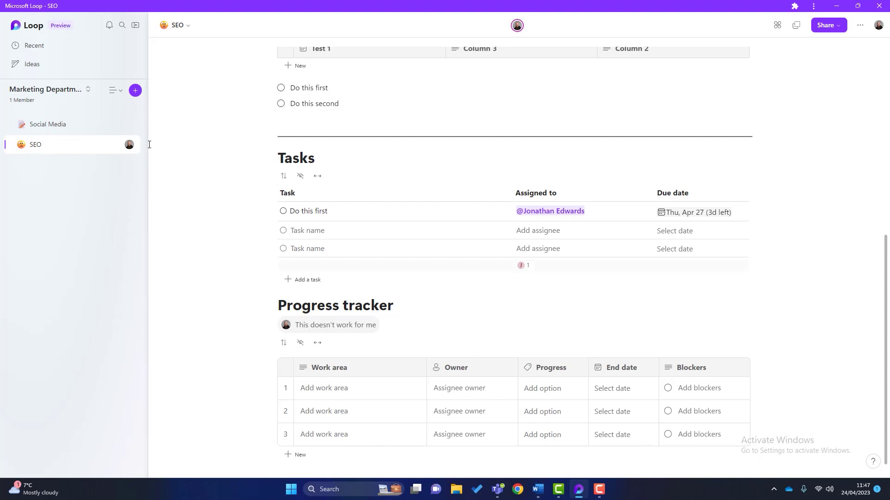
# - Open the tracker table's block menu showing Create Loop component and Delete
pyautogui.click(110, 25)
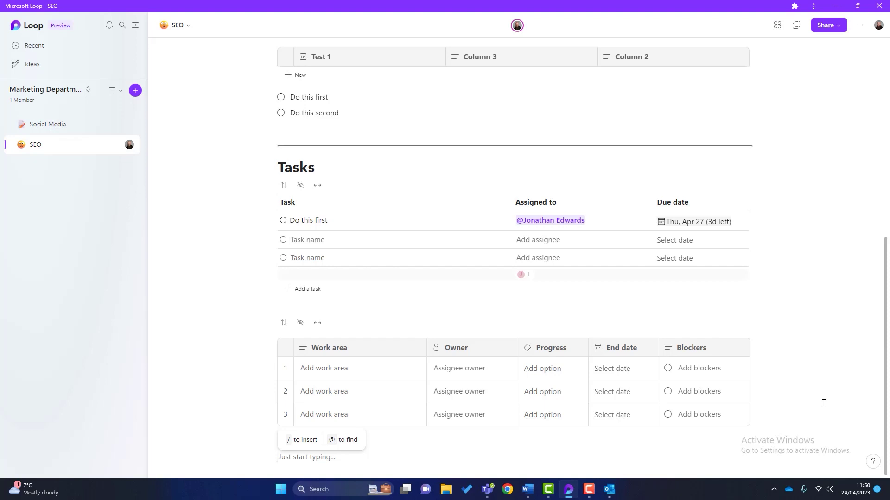
pyautogui.scroll(6, 697, 277)
pyautogui.scroll(-3, 670, 281)
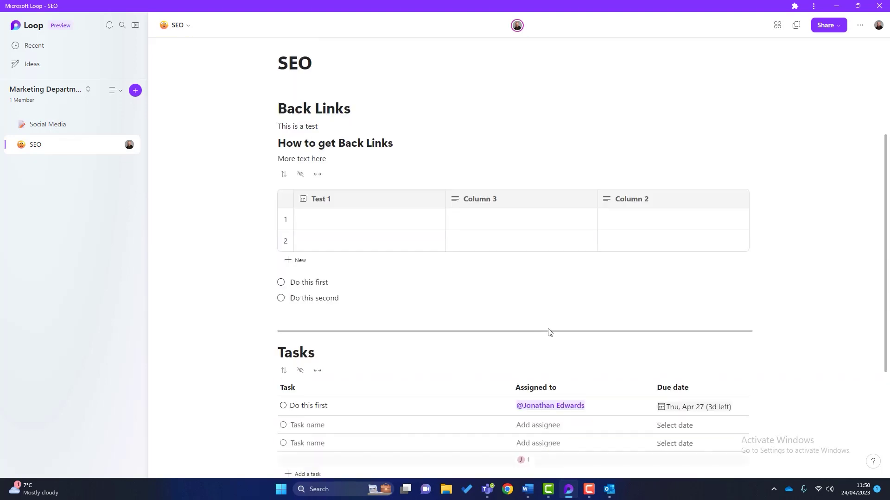
pyautogui.scroll(-4, 249, 318)
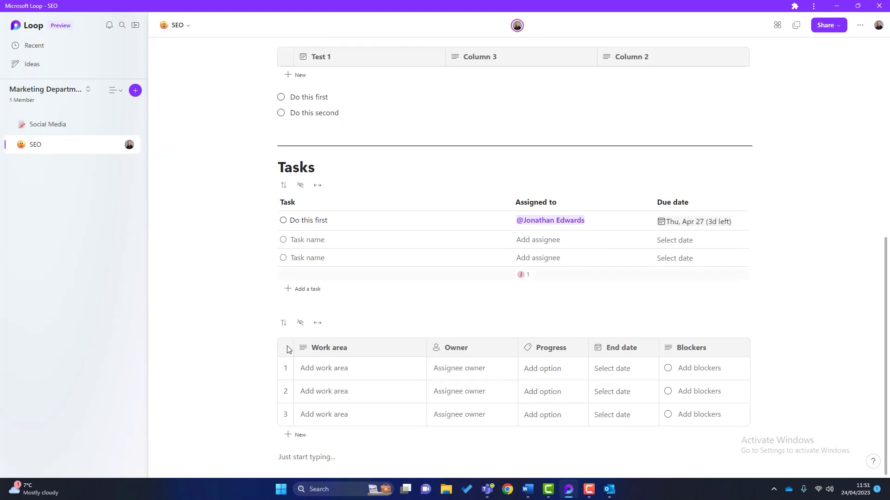
pyautogui.click(285, 391)
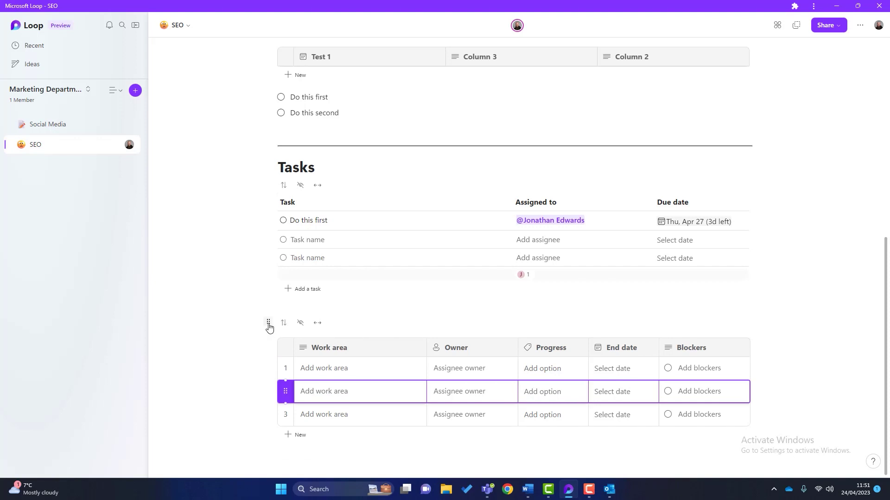
pyautogui.click(269, 324)
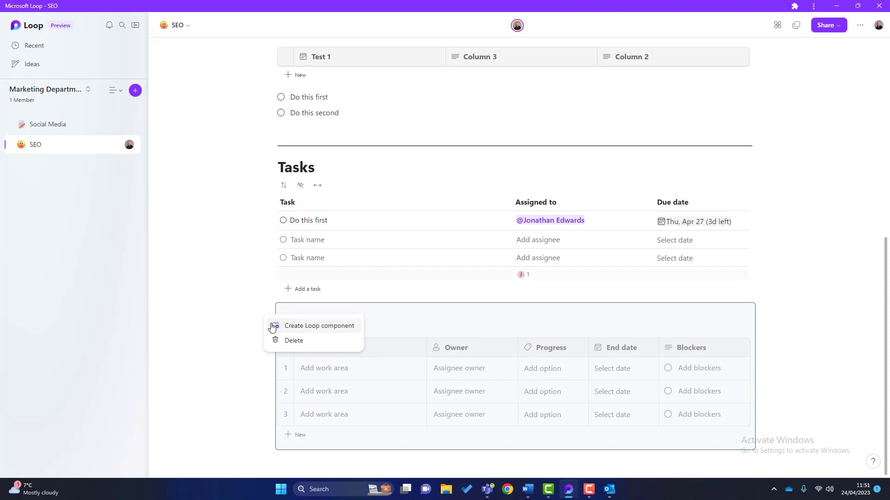
# - Make the tracker a Loop component, add the note 'Can you all please add your thoughts into the table', and copy its link
pyautogui.click(329, 327)
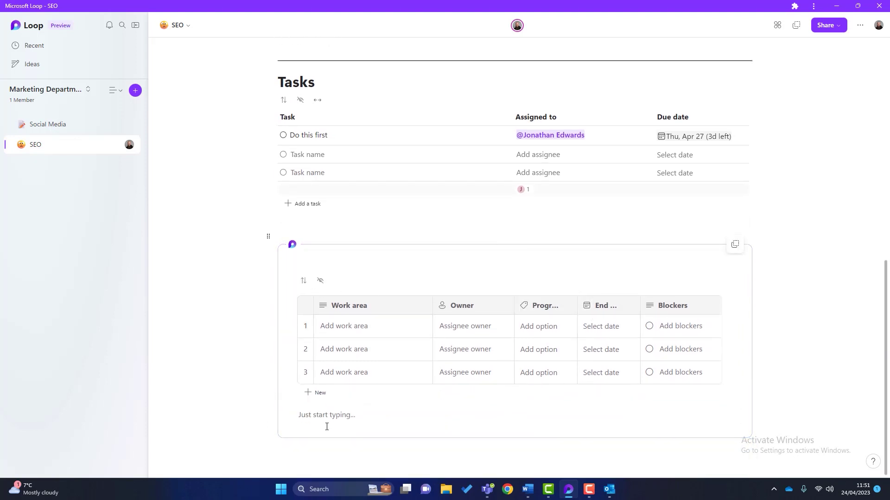
pyautogui.click(352, 417)
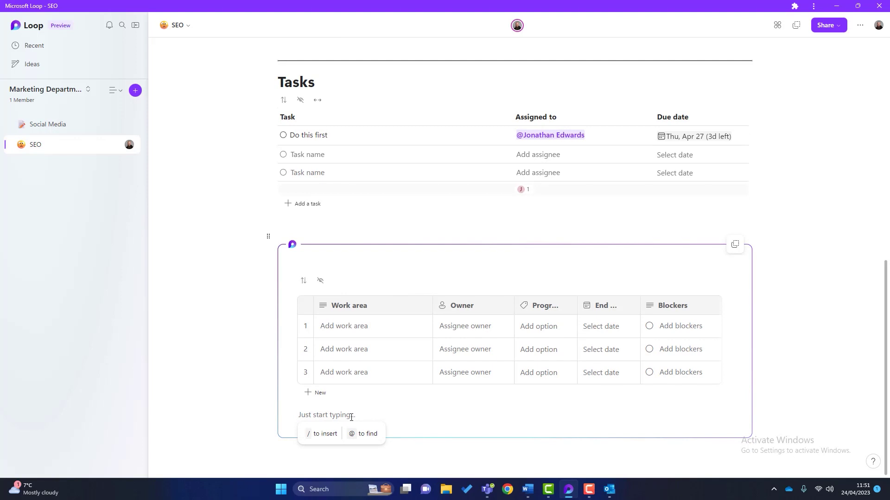
pyautogui.write('Can you all pl')
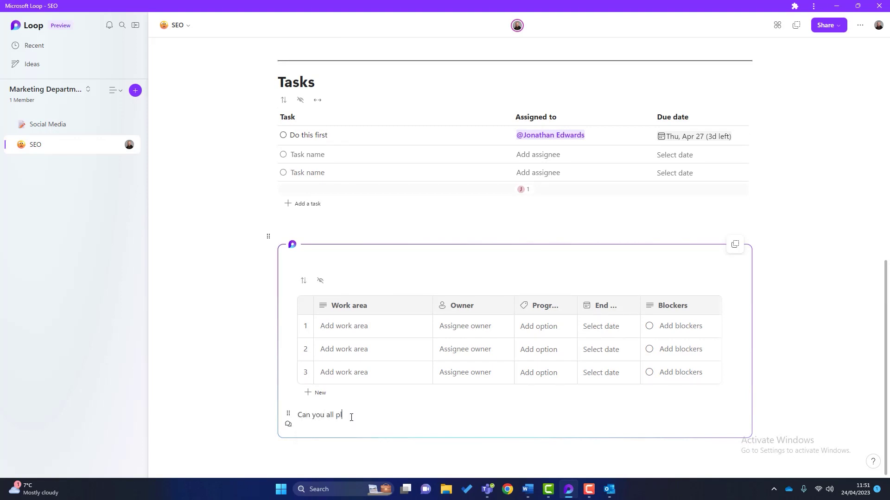
pyautogui.write('ease add your thoughts into the tra')
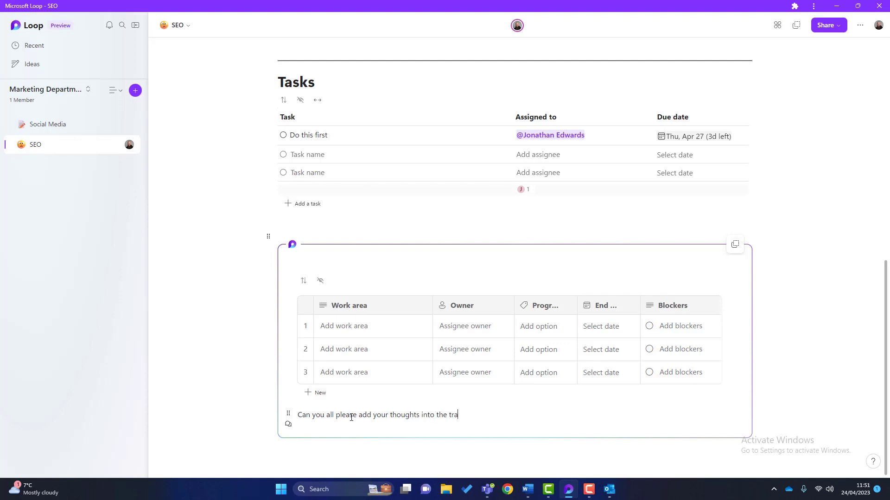
pyautogui.press('BackSpace')
pyautogui.press('BackSpace')
pyautogui.write('able')
pyautogui.click(731, 249)
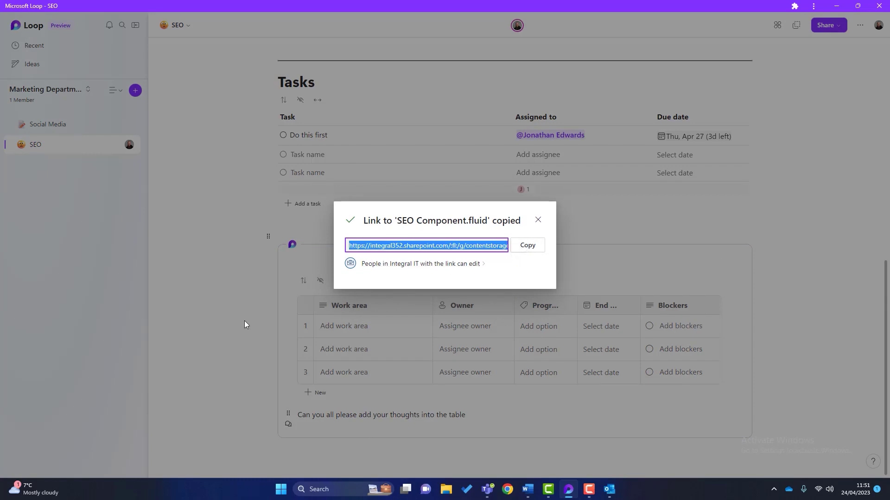
pyautogui.click(192, 314)
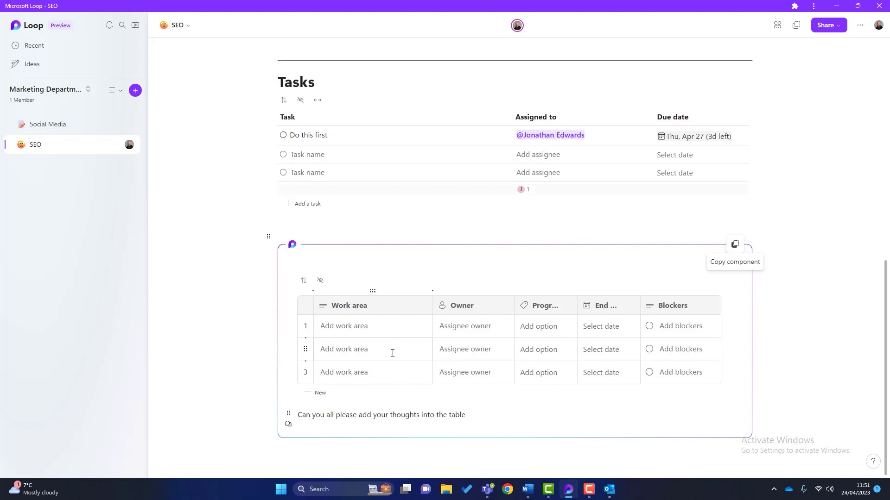
# - Paste the SEO Component into a new Outlook email
pyautogui.click(616, 492)
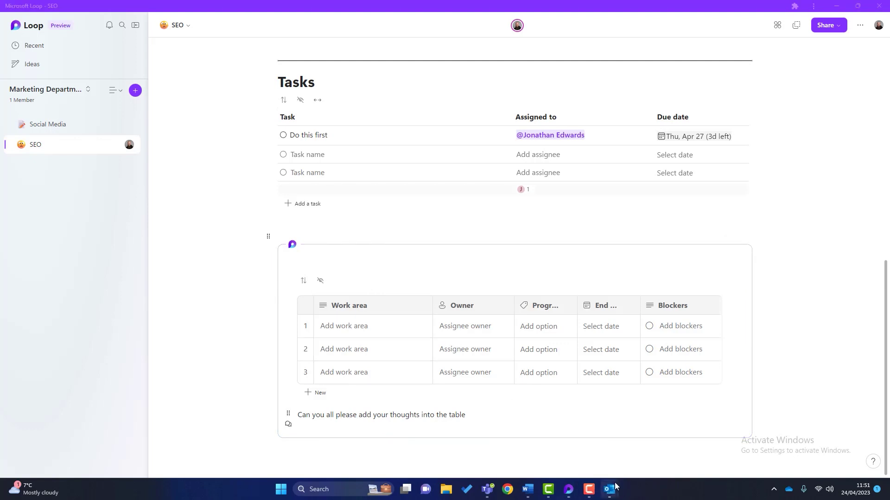
pyautogui.click(646, 440)
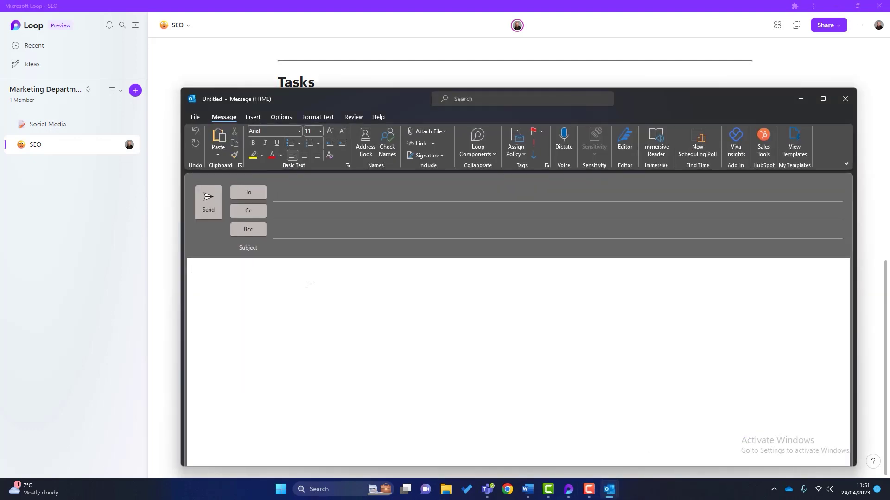
pyautogui.hotkey('ctrl', 'v')
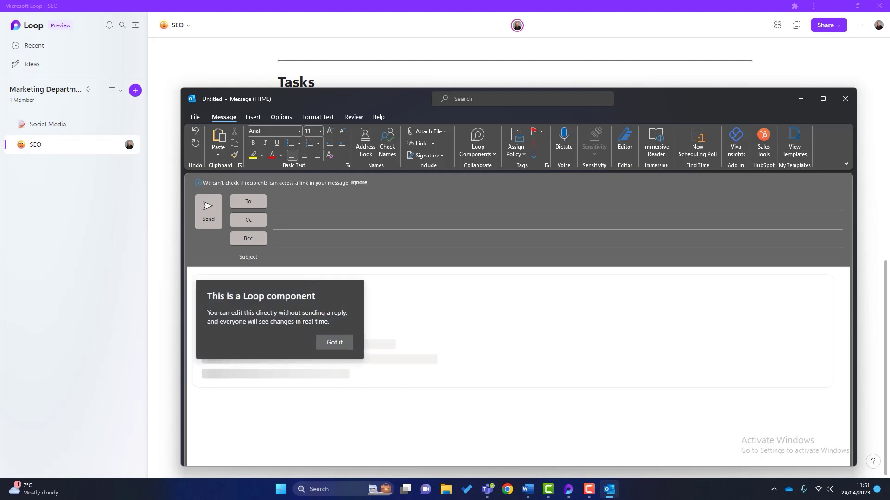
pyautogui.click(348, 362)
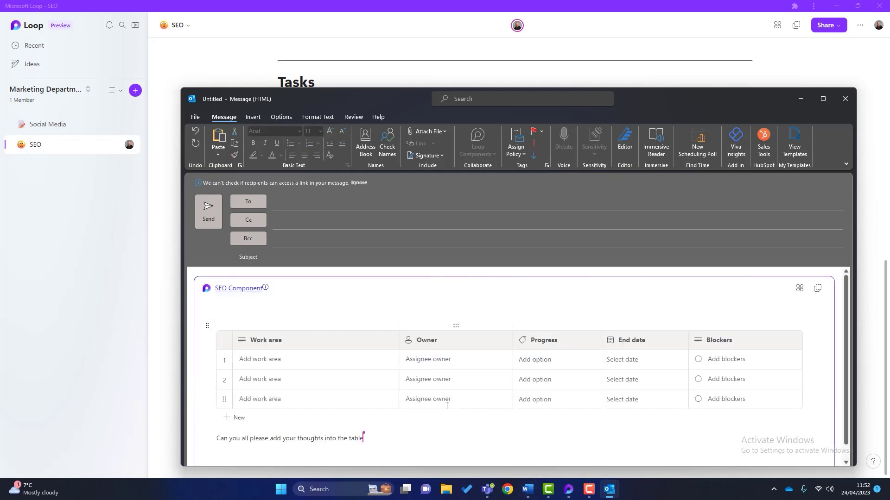
pyautogui.click(315, 203)
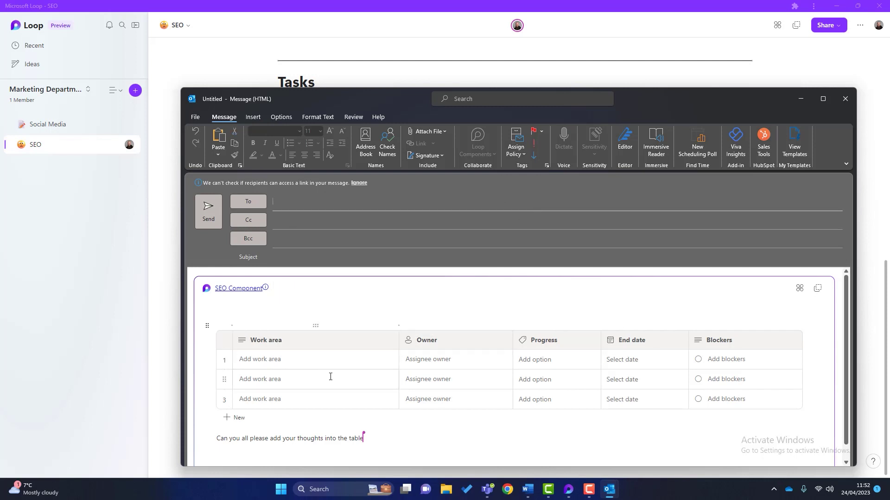
# - Enter 'This is the first thing to do.' in the first Work area cell and close the email
pyautogui.click(289, 361)
pyautogui.write('This is t')
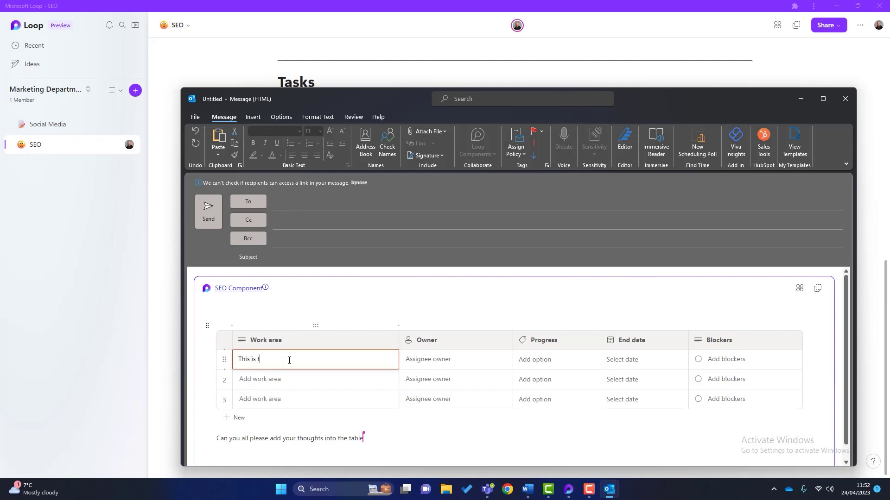
pyautogui.write('he first timhing to do.')
pyautogui.press('Tab')
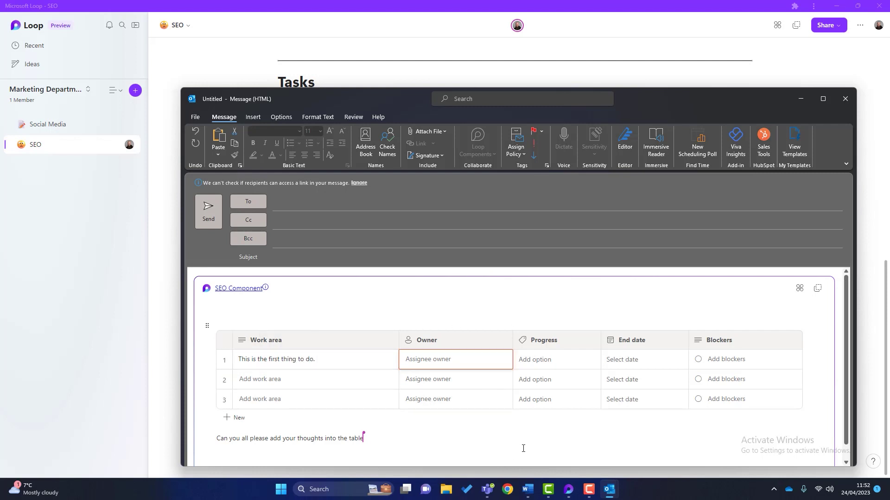
pyautogui.click(364, 437)
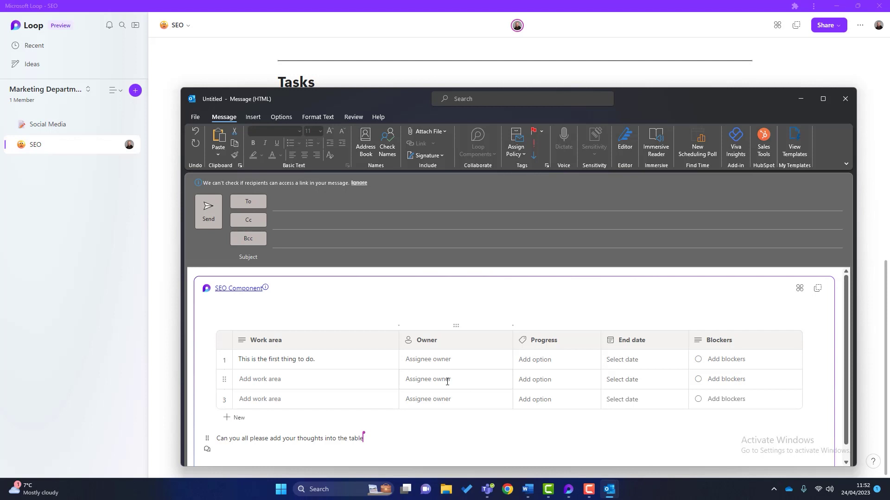
pyautogui.click(568, 492)
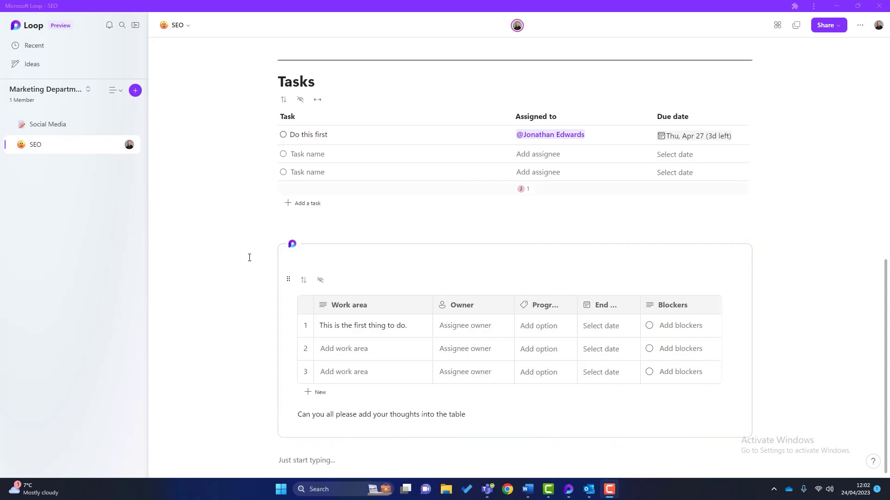
pyautogui.click(860, 27)
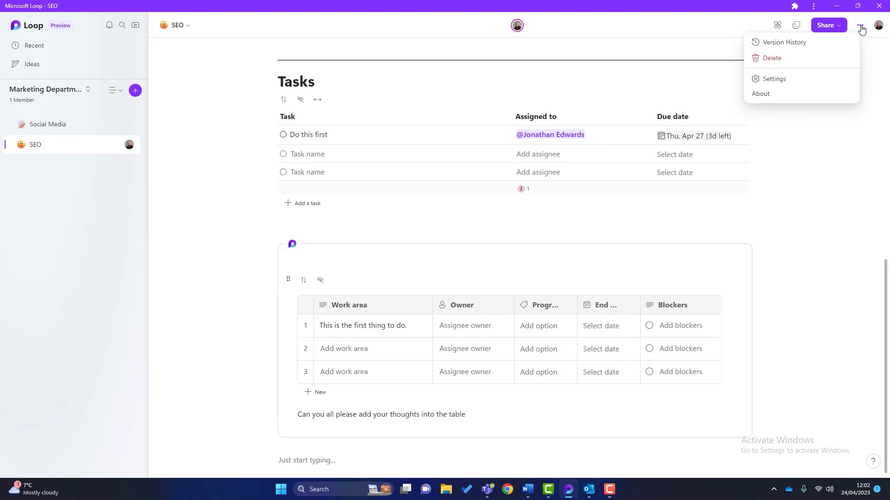
pyautogui.click(794, 49)
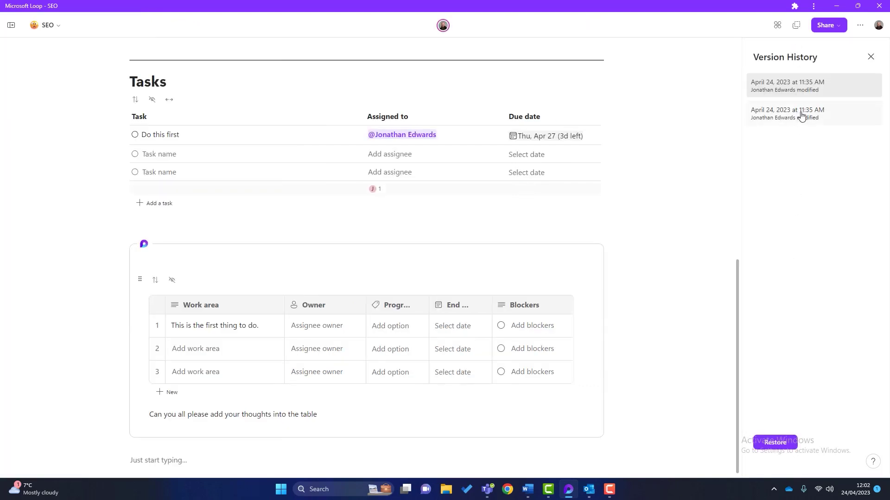
pyautogui.click(870, 57)
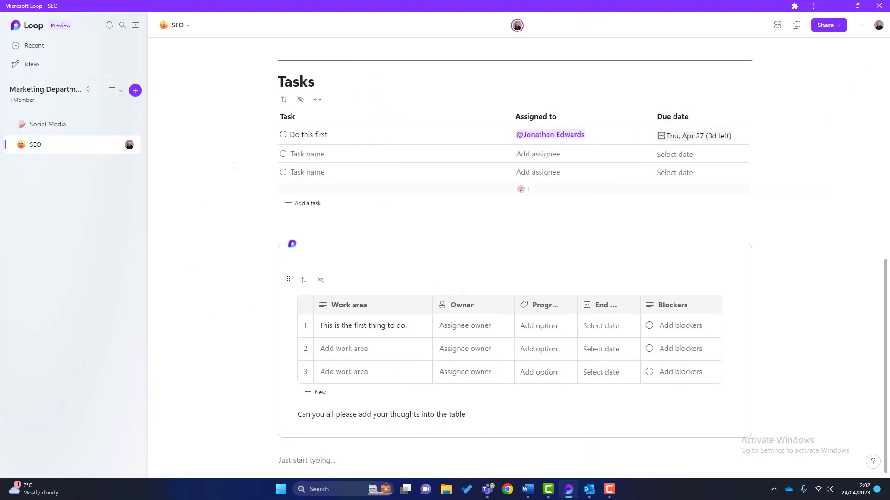
# - Add an Ideas page titled 'Ideas for blog posts', then return to the Marketing Department workspace
pyautogui.click(41, 69)
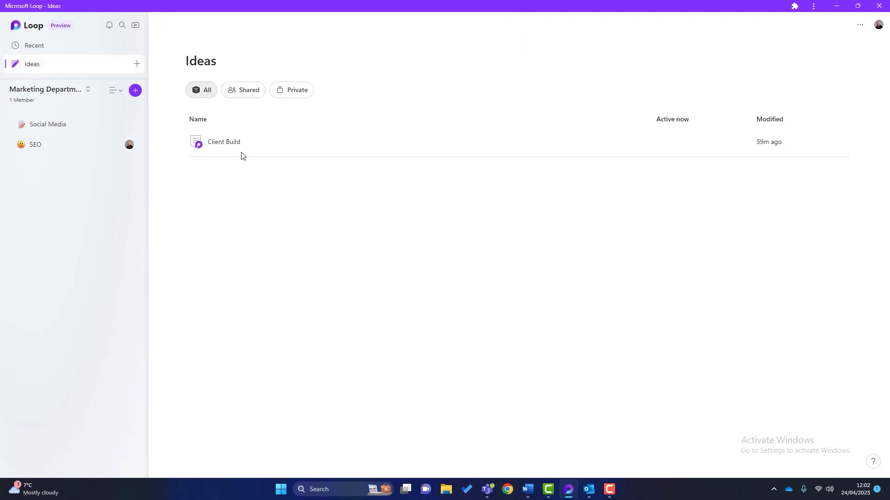
pyautogui.click(136, 65)
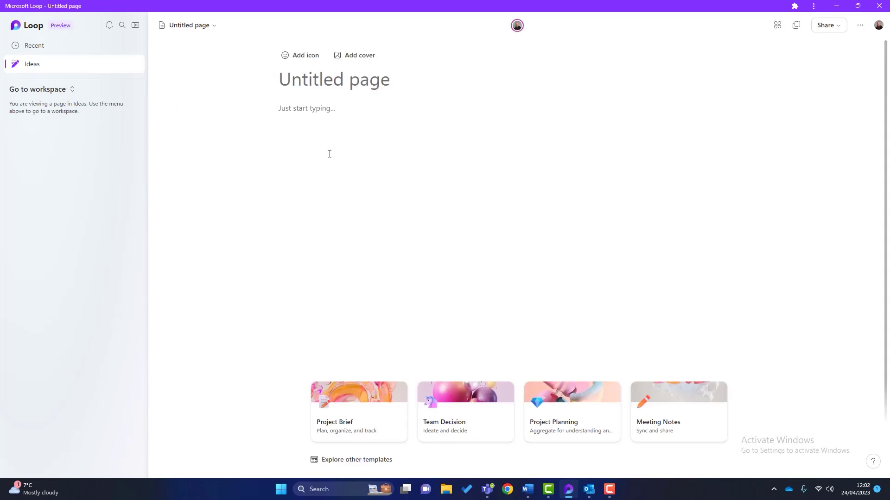
pyautogui.write('Ideas for bl')
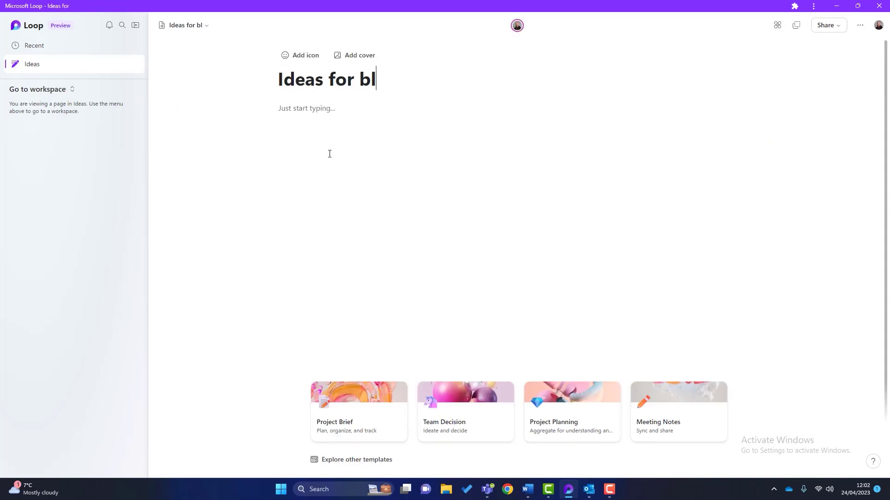
pyautogui.write('og posts')
pyautogui.press('Return')
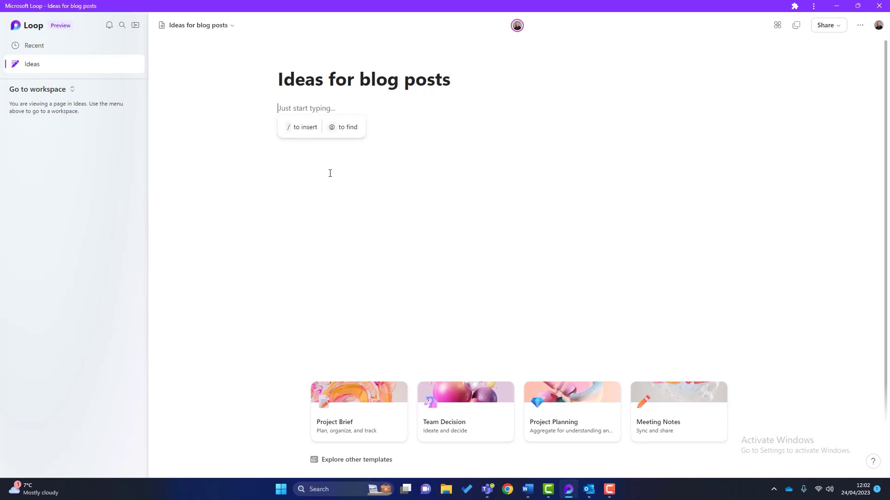
pyautogui.click(72, 90)
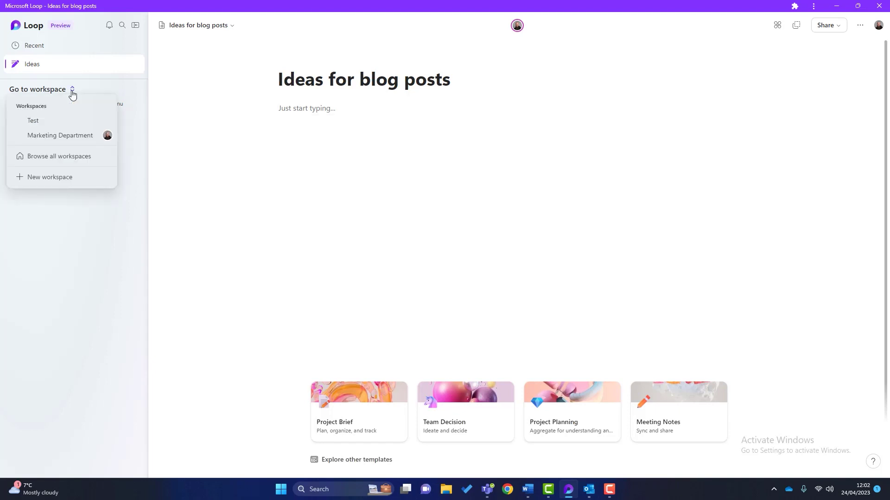
pyautogui.click(55, 138)
pyautogui.click(38, 71)
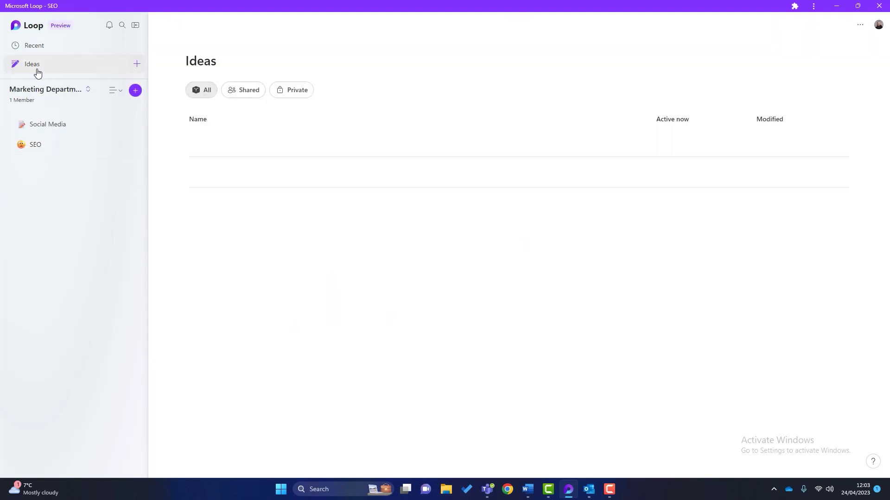